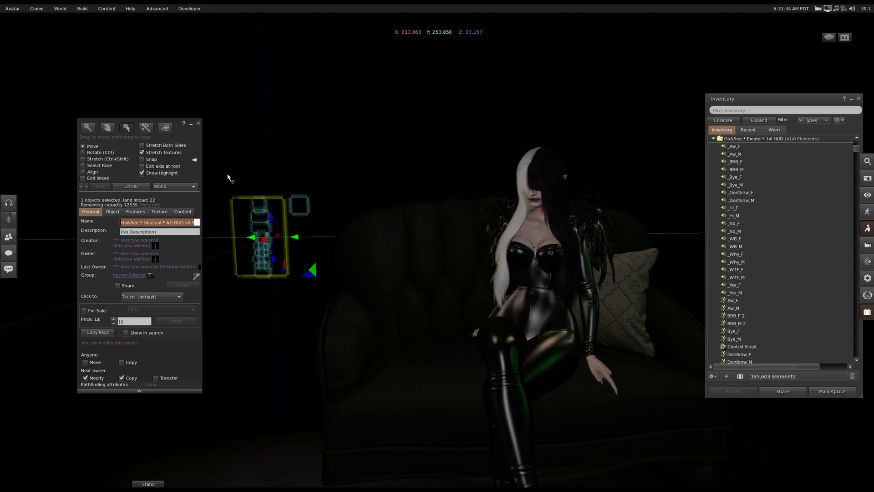
# Open the Unusual-AO notecard in the AO HUD's contents, review its animation list through the typing entries, and close it.
pyautogui.click(183, 212)
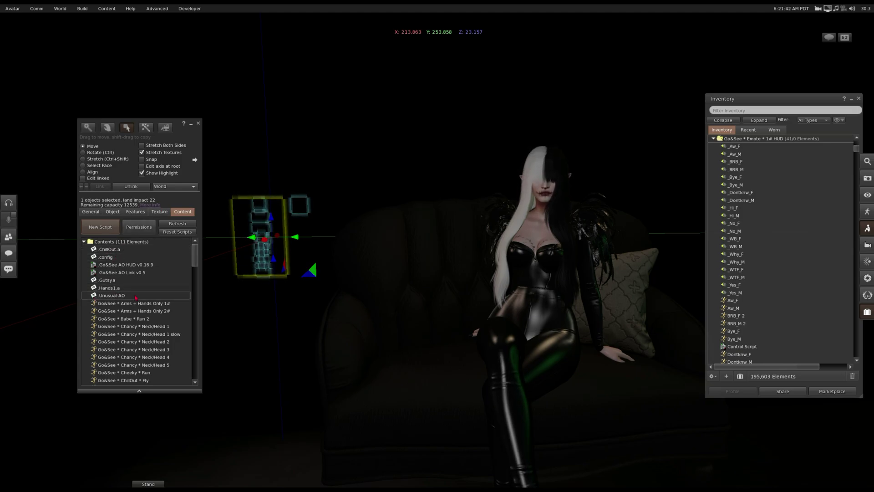
pyautogui.doubleClick(112, 295)
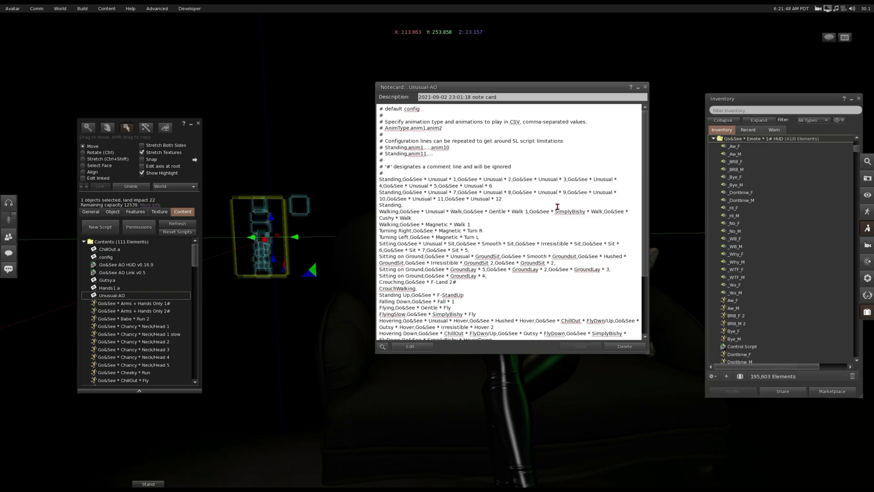
pyautogui.moveTo(645, 237); pyautogui.dragTo(647, 276)
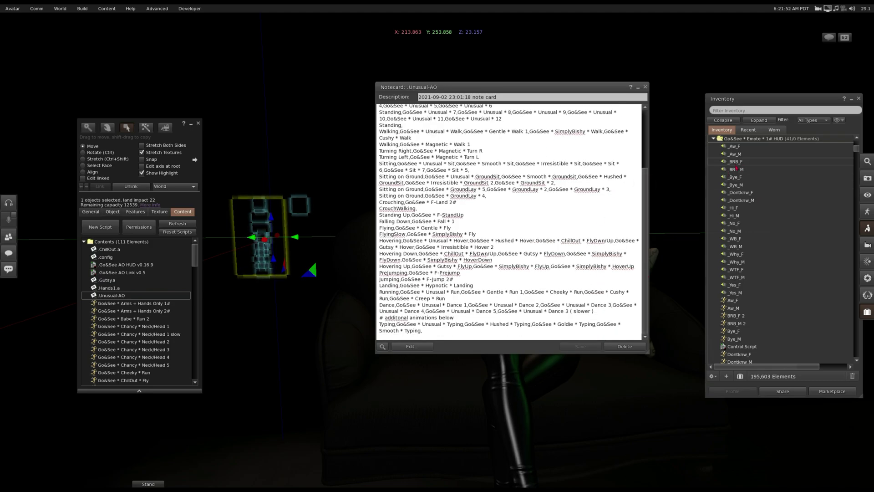
pyautogui.scroll(-2, 756, 273)
pyautogui.scroll(-3, 756, 275)
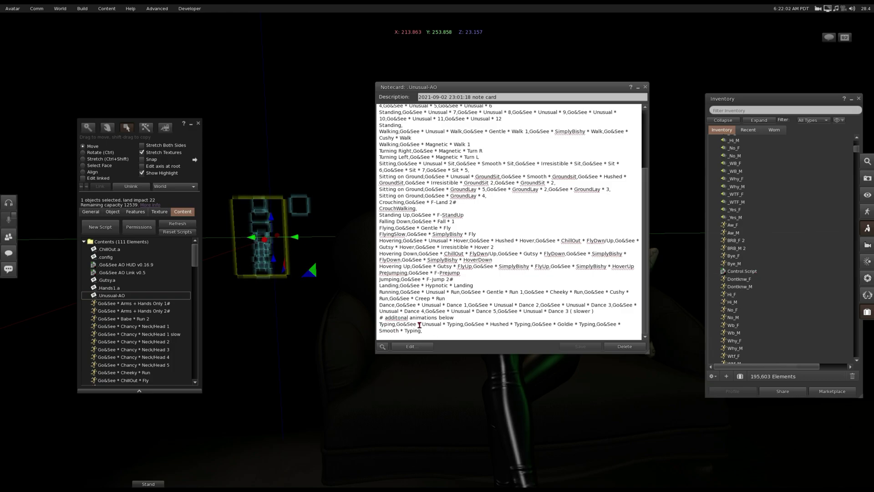
pyautogui.click(645, 87)
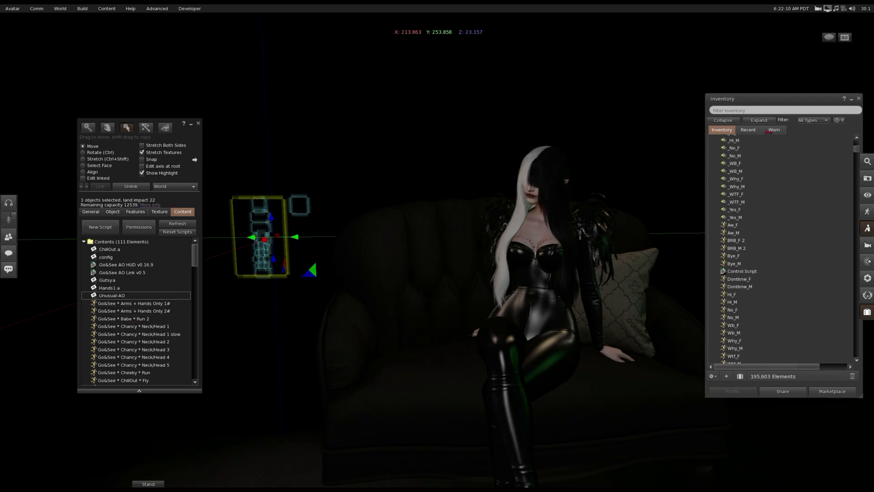
# Search the inventory for "unusual" and wear the Go&See * Unusual * AO HUD v0.5.
pyautogui.click(852, 99)
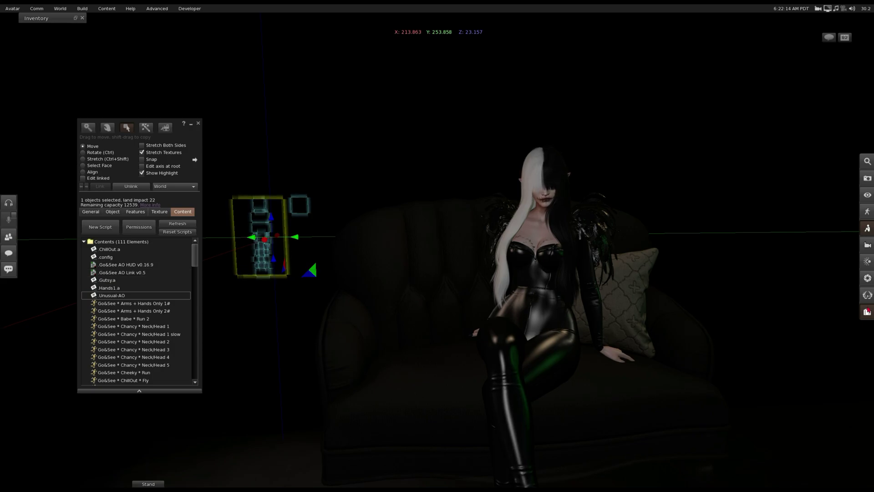
pyautogui.click(867, 311)
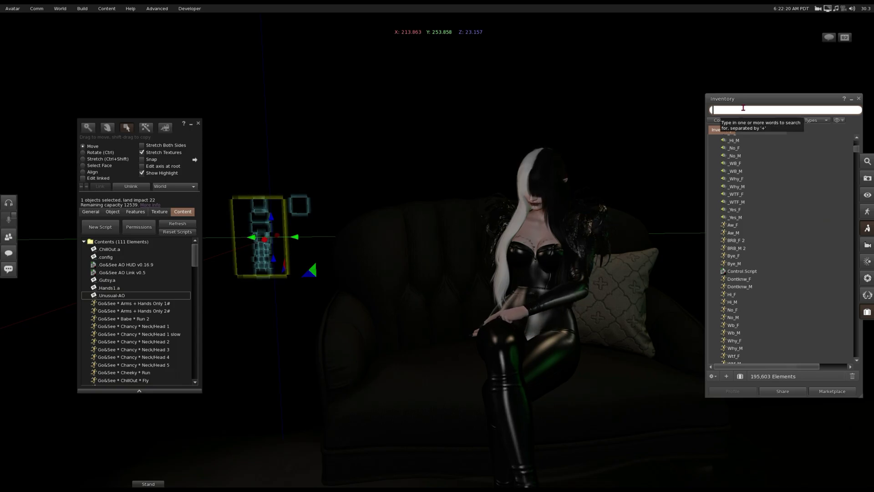
pyautogui.write('unu')
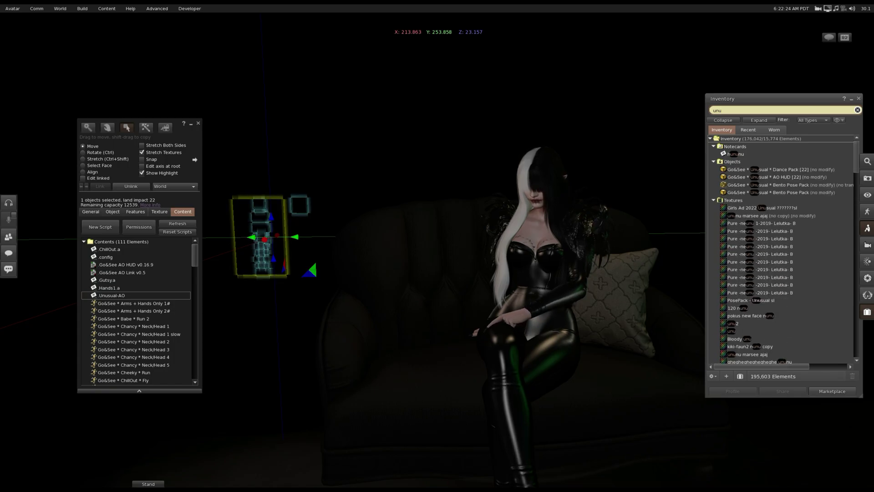
pyautogui.write('sua')
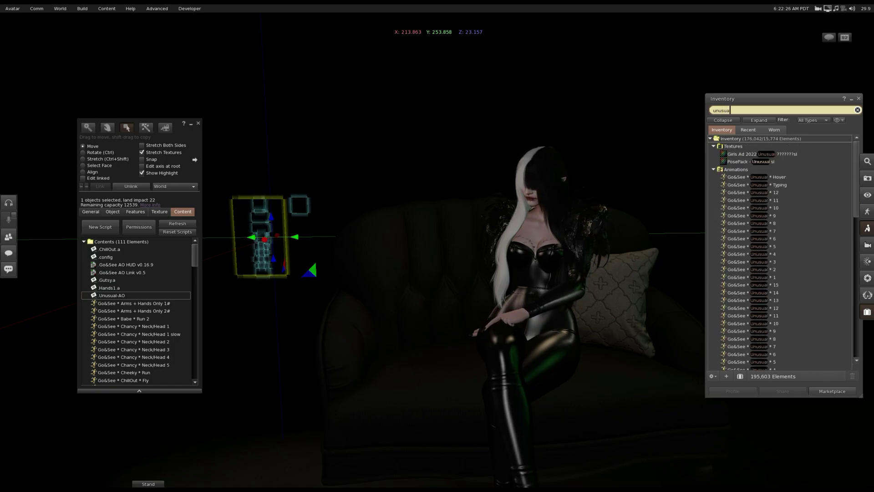
pyautogui.write('l')
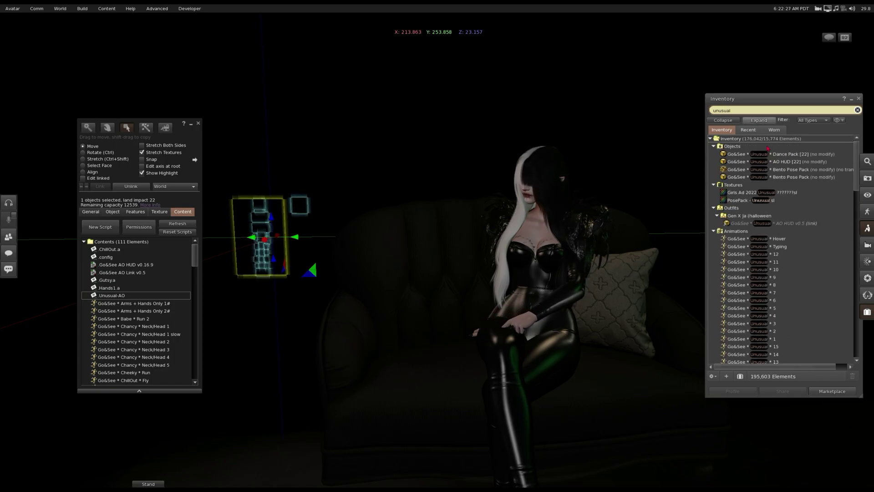
pyautogui.doubleClick(737, 231)
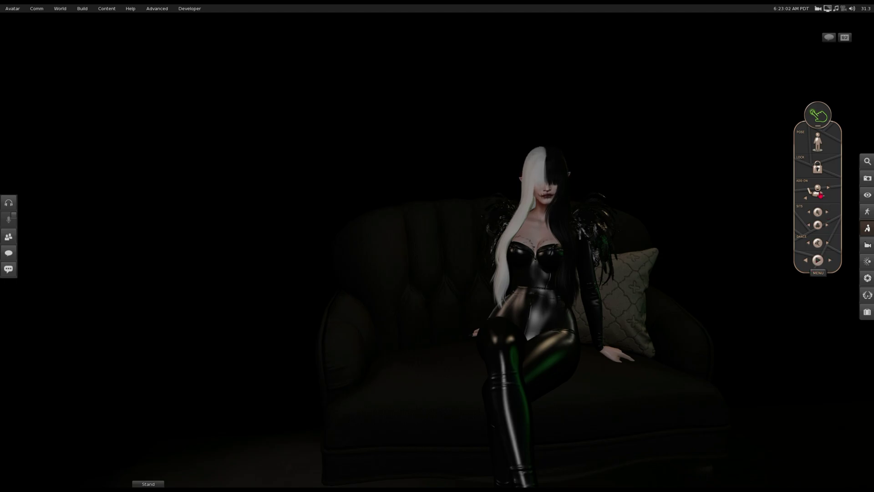
# View the Head & Hands Menu of the worn AO HUD and dismiss it.
pyautogui.click(827, 196)
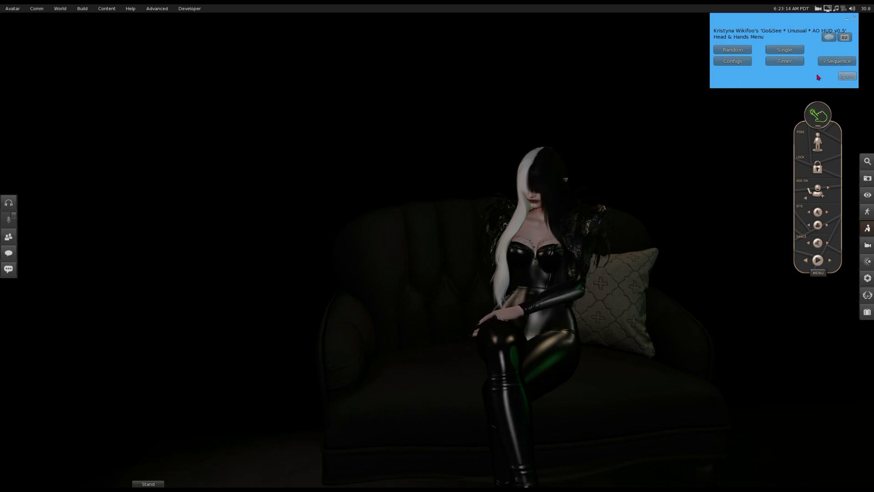
pyautogui.click(842, 76)
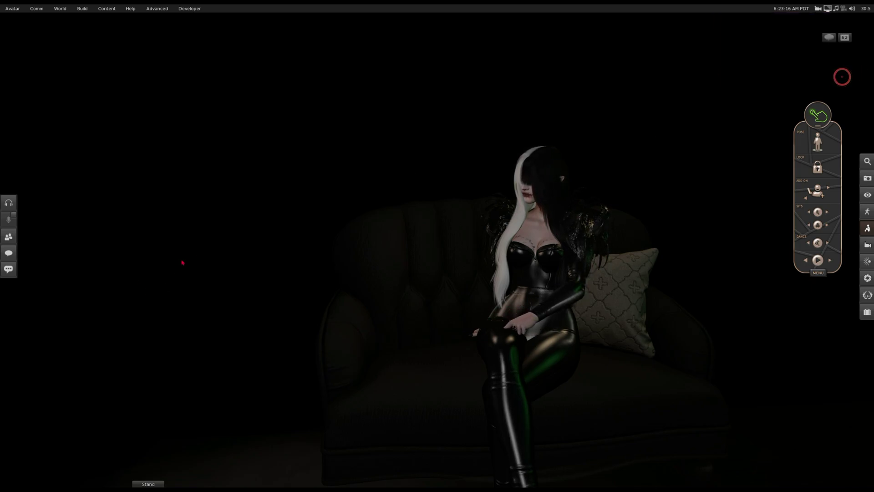
# Edit the AO HUD object placed in the world and open the Hands1.a notecard from its contents.
pyautogui.rightClick(245, 235)
pyautogui.click(235, 251)
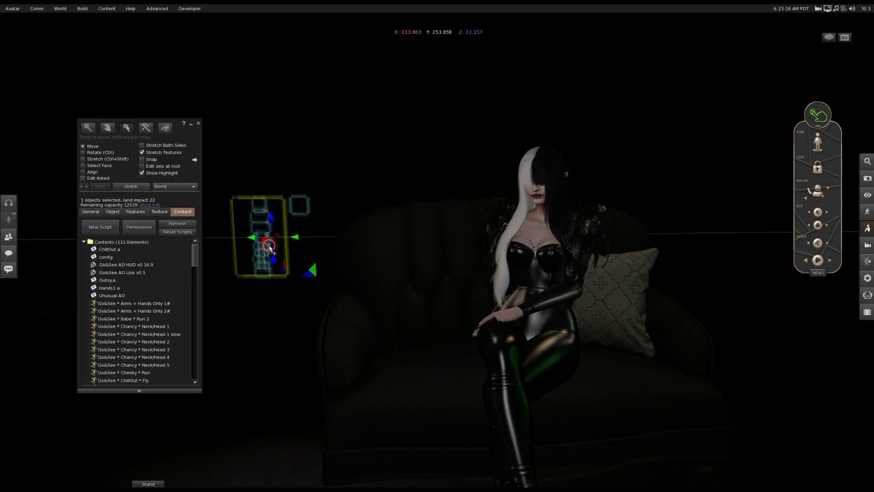
pyautogui.click(113, 280)
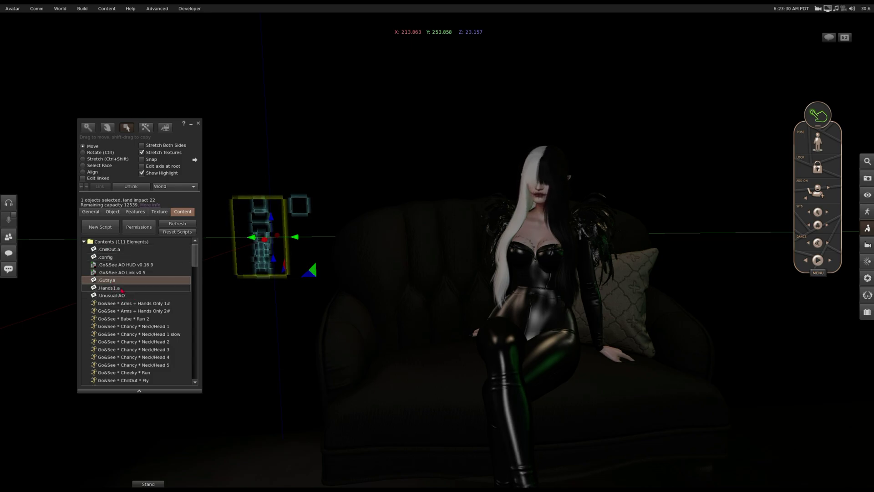
pyautogui.click(119, 289)
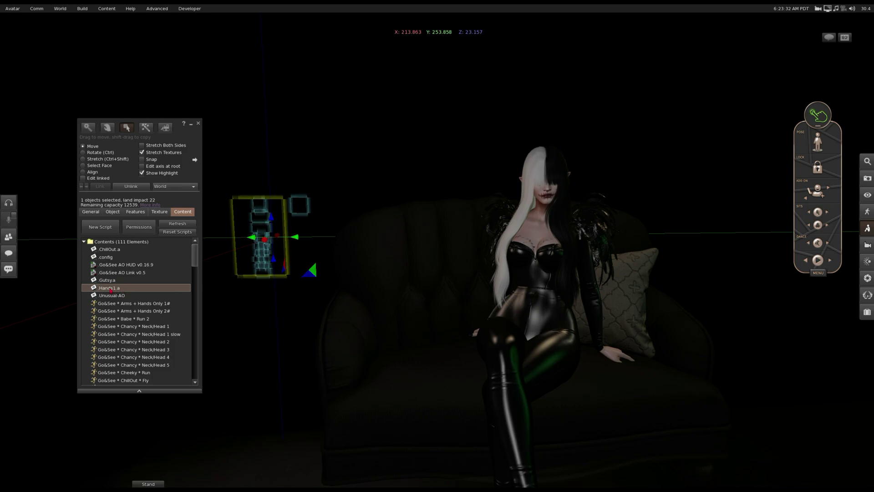
pyautogui.doubleClick(110, 289)
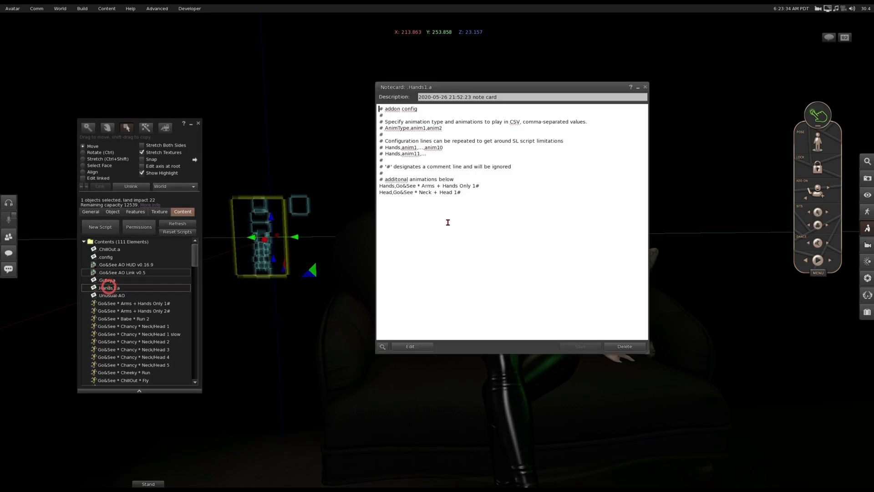
# Start a new line reading "Hands," below the Head line in the Hands1.a notecard, copying the word from the existing Hands line.
pyautogui.click(499, 185)
pyautogui.click(477, 197)
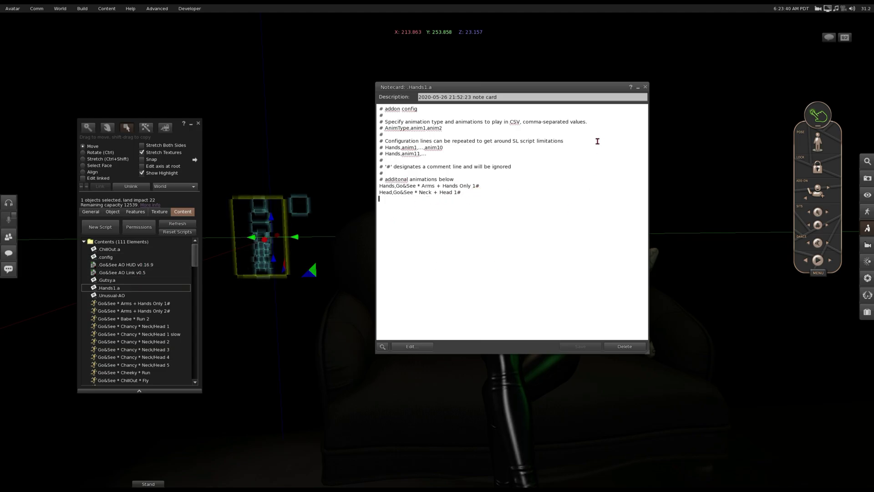
pyautogui.moveTo(380, 185); pyautogui.dragTo(394, 185)
pyautogui.rightClick(396, 186)
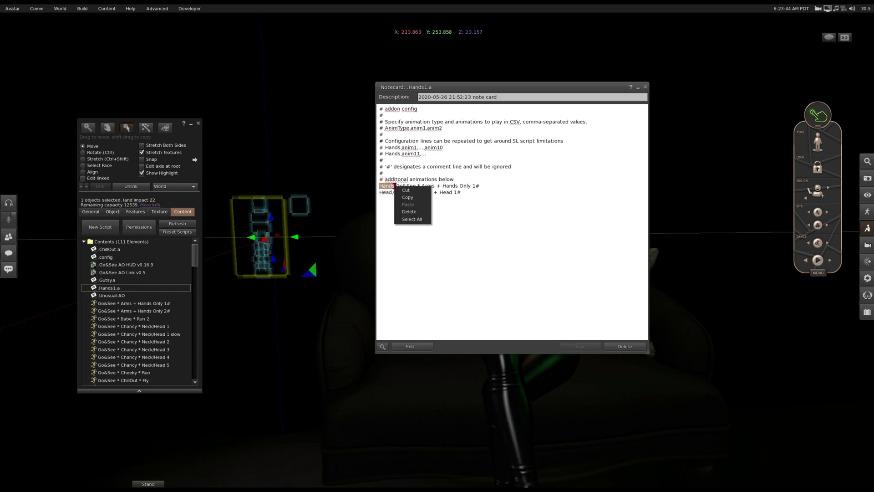
pyautogui.click(404, 198)
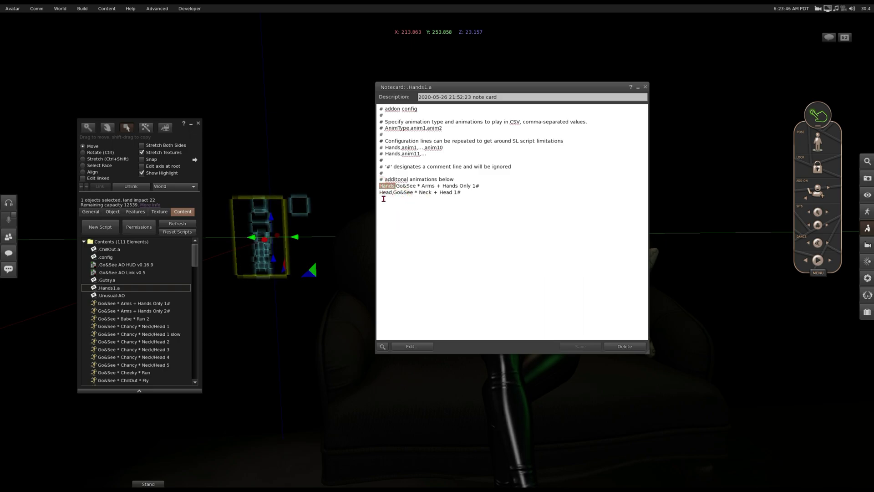
pyautogui.rightClick(383, 198)
pyautogui.click(401, 217)
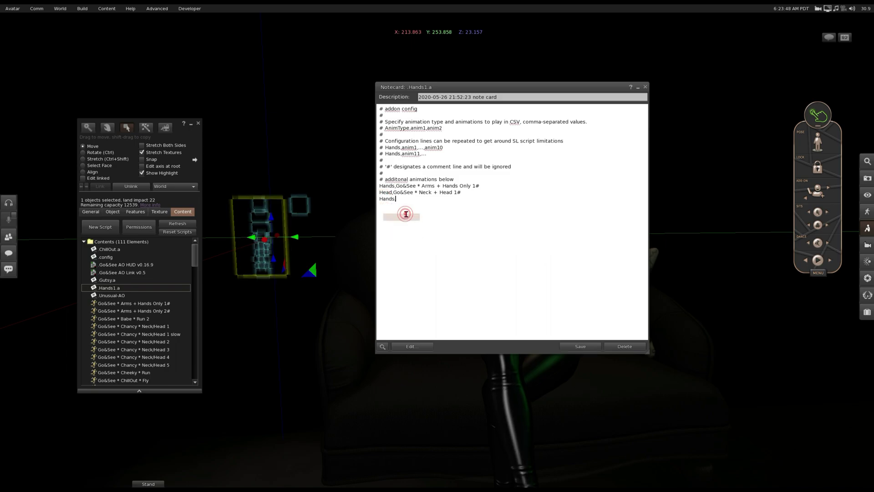
pyautogui.write(',')
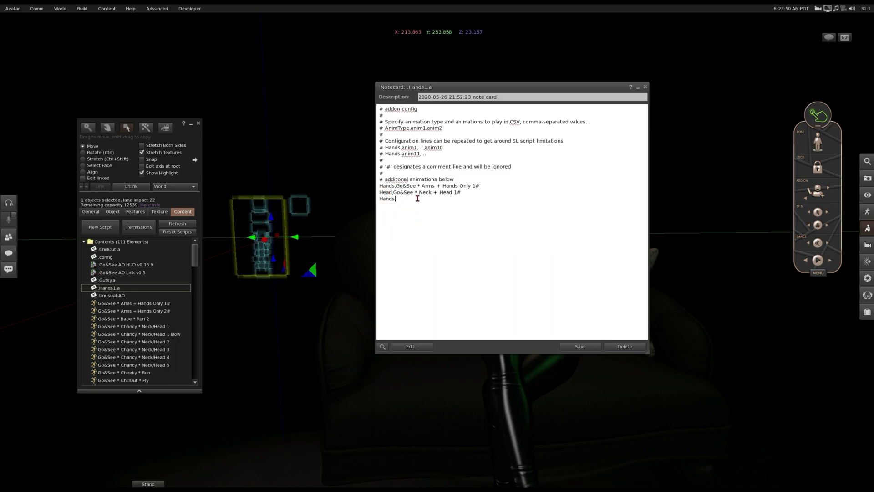
pyautogui.click(417, 199)
# Clear the inventory filter, search for the emote HUD, and locate the animations in the Go&See * Emote * 1# HUD folder.
pyautogui.click(868, 310)
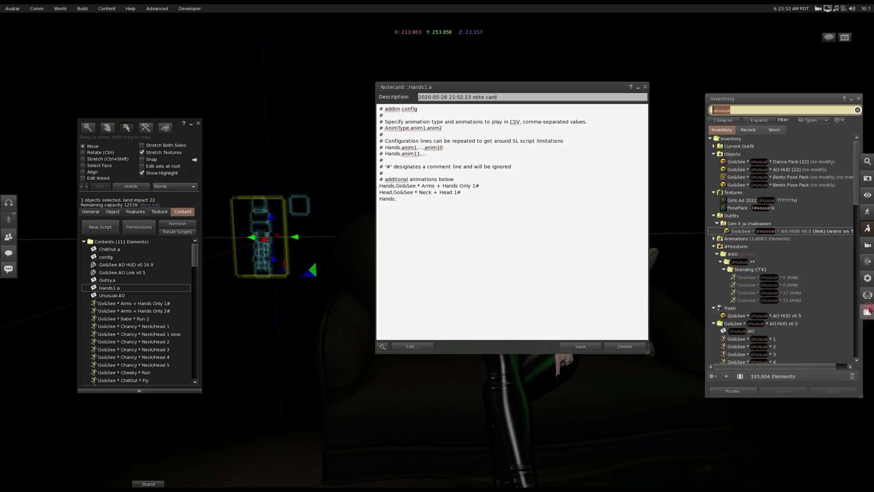
pyautogui.click(735, 120)
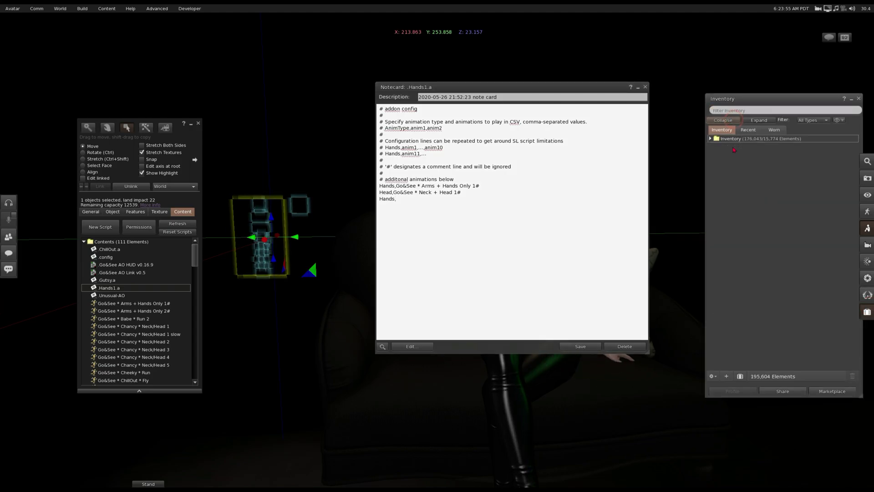
pyautogui.click(723, 112)
pyautogui.hotkey('ctrl', 'a')
pyautogui.press('BackSpace')
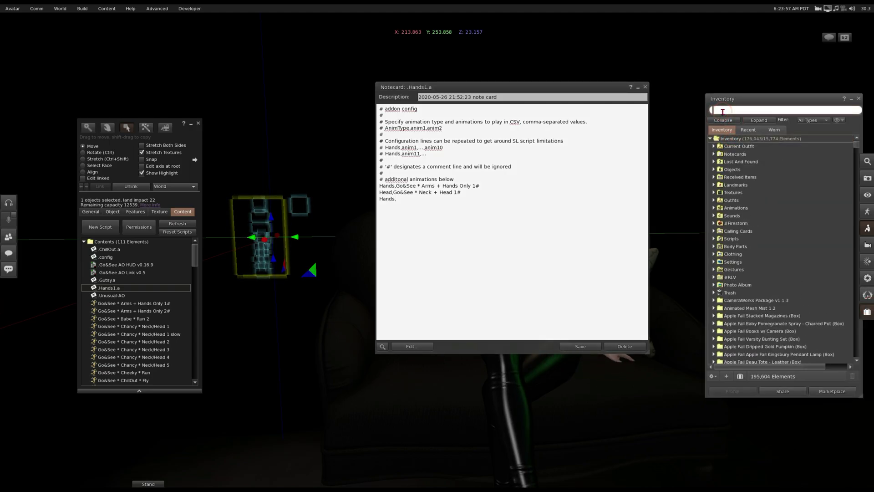
pyautogui.write('emote hu')
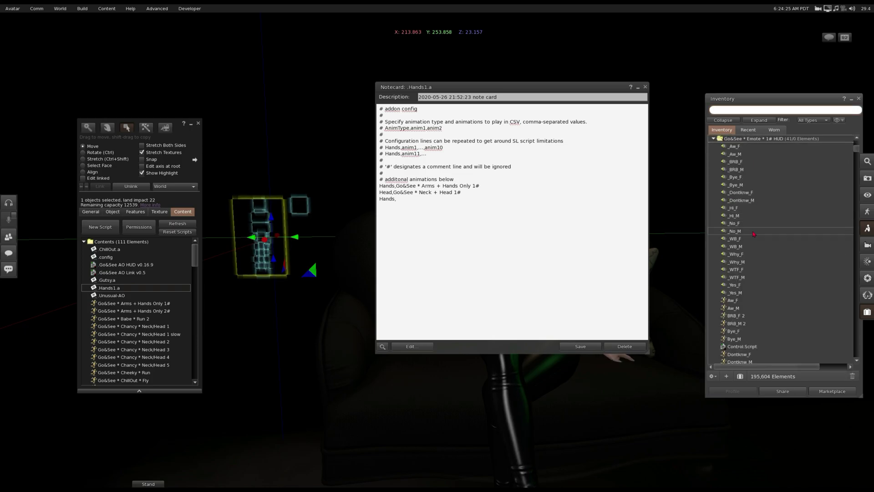
pyautogui.scroll(-1, 754, 270)
pyautogui.scroll(-5, 747, 237)
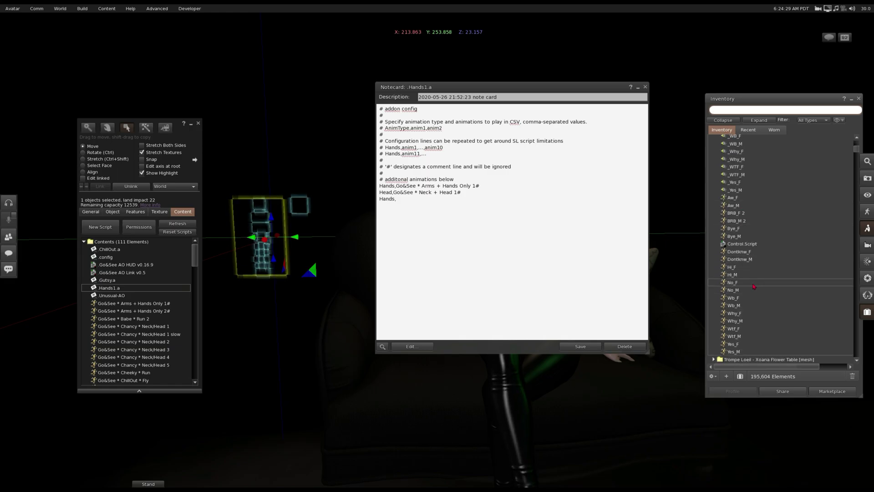
# Copy the exact name of the Dontknw_F animation into the new Hands line of the notecard, followed by a comma.
pyautogui.rightClick(741, 252)
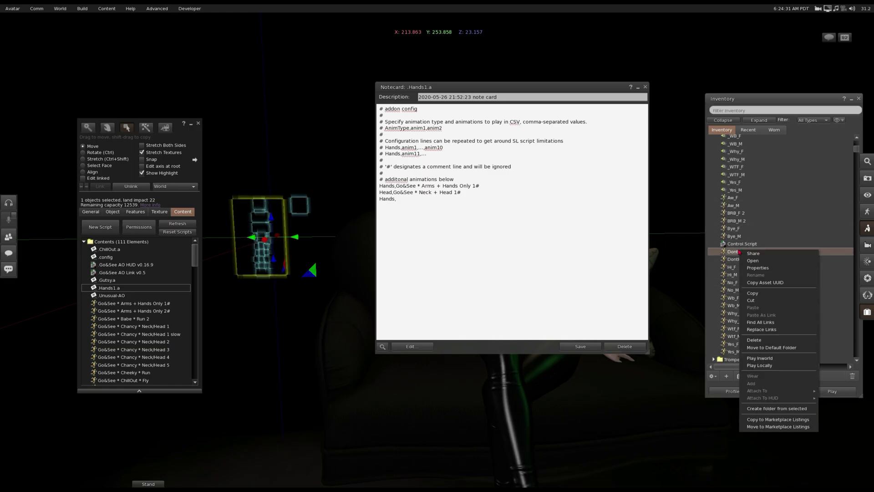
pyautogui.click(757, 278)
pyautogui.rightClick(751, 253)
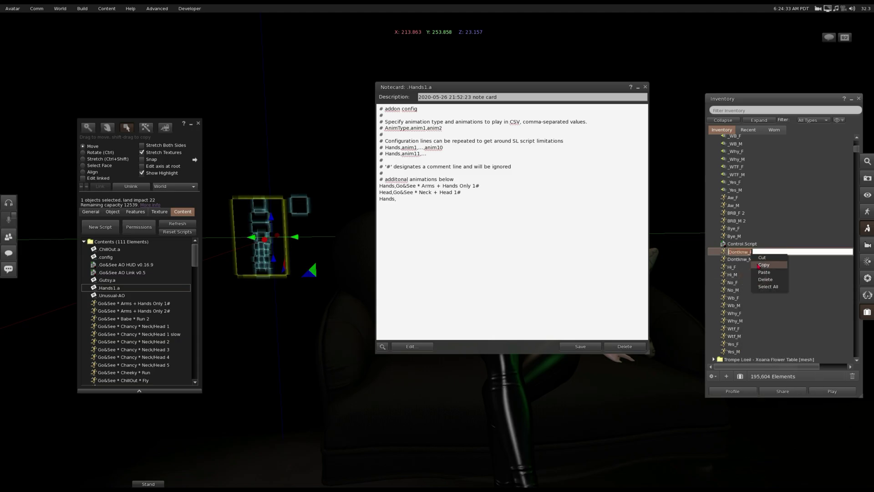
pyautogui.click(759, 264)
pyautogui.click(440, 203)
pyautogui.rightClick(441, 204)
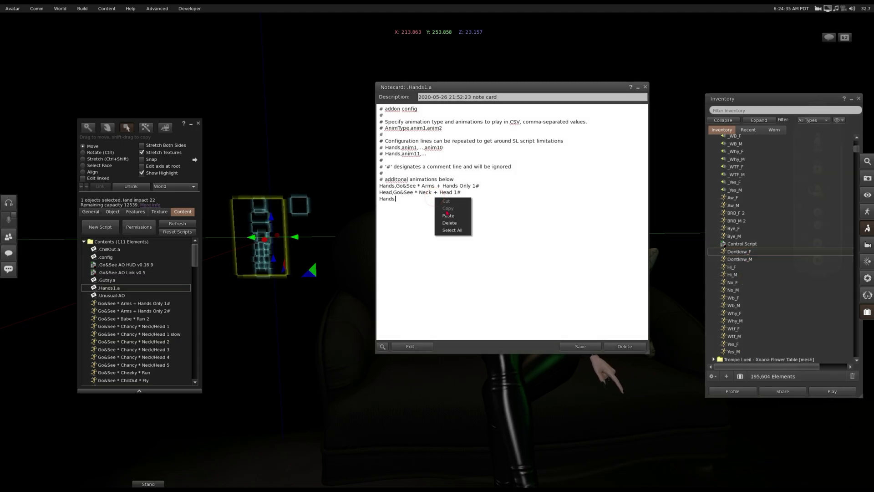
pyautogui.click(447, 214)
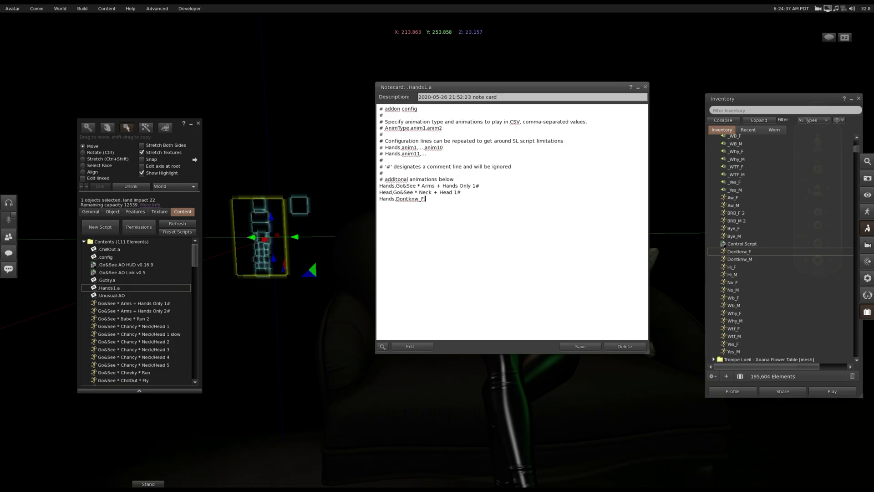
pyautogui.write(',')
# Copy the exact name of the Hi_F animation to the end of the new Hands line in the notecard.
pyautogui.rightClick(737, 267)
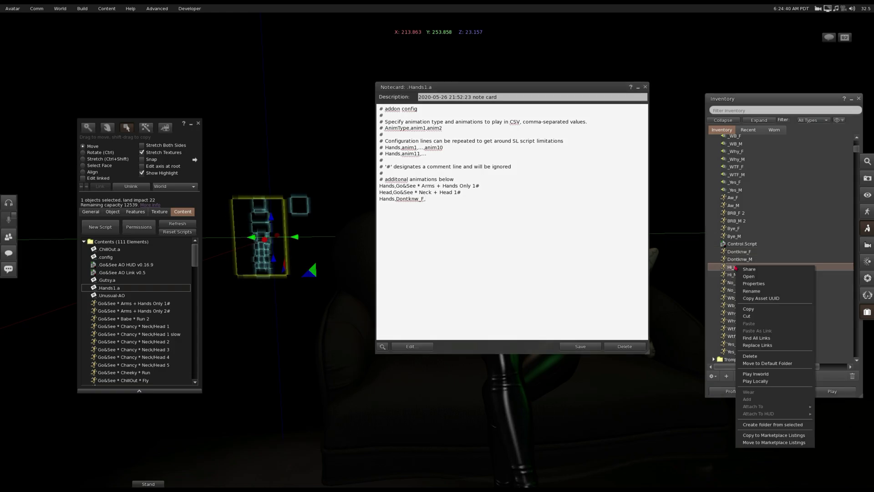
pyautogui.click(751, 291)
pyautogui.rightClick(742, 268)
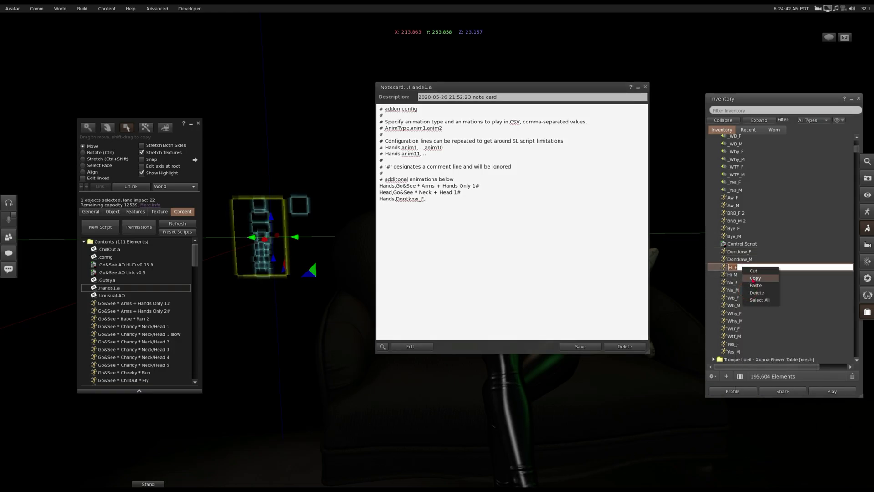
pyautogui.click(752, 278)
pyautogui.rightClick(488, 201)
pyautogui.click(507, 219)
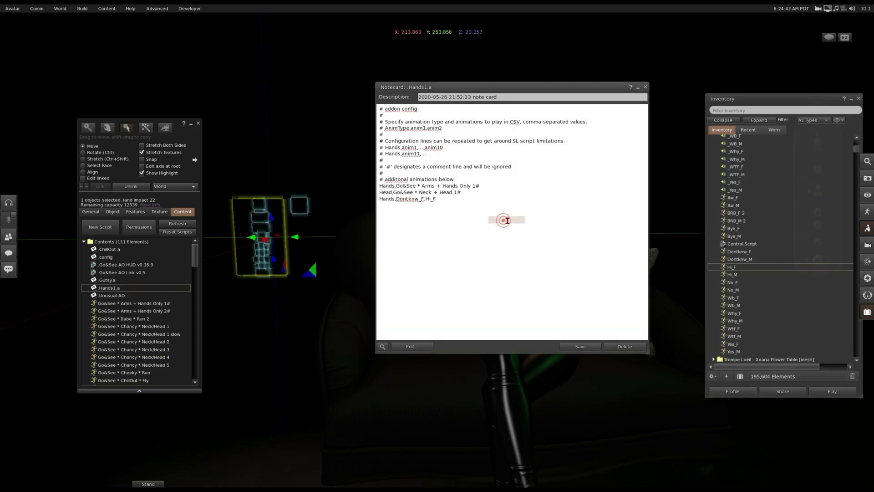
# Copy the exact name of the No_F animation to the end of the new Hands line, after a comma, and save the notecard.
pyautogui.rightClick(743, 282)
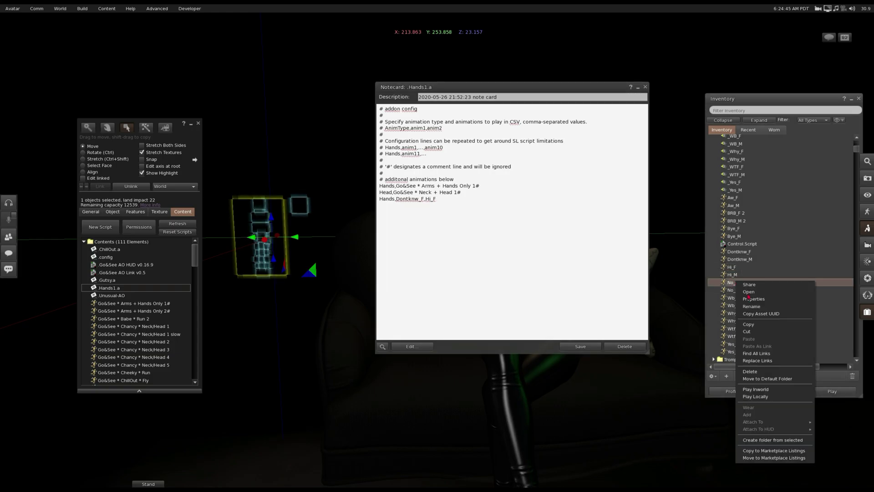
pyautogui.click(749, 305)
pyautogui.rightClick(743, 283)
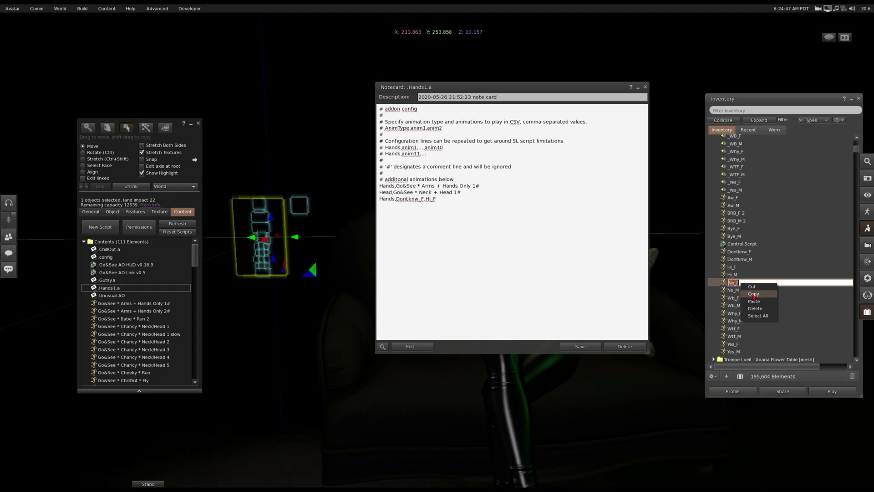
pyautogui.click(753, 294)
pyautogui.click(461, 200)
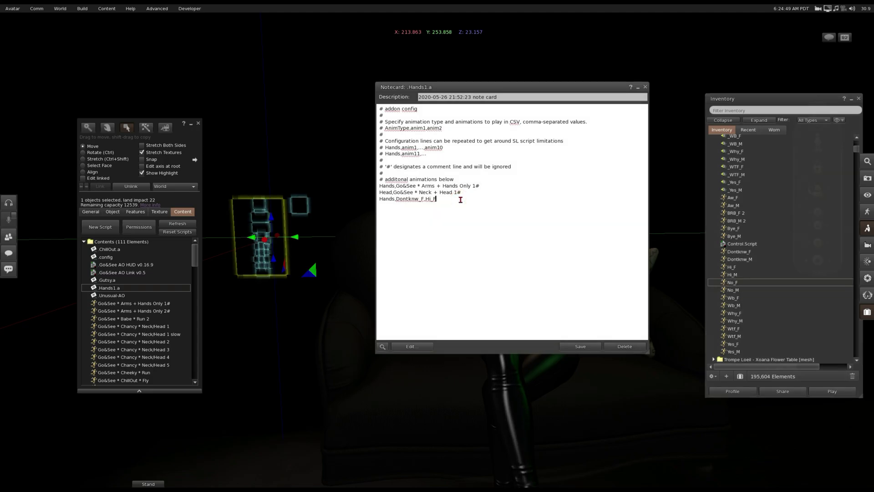
pyautogui.write(',')
pyautogui.hotkey('ctrl', 'v')
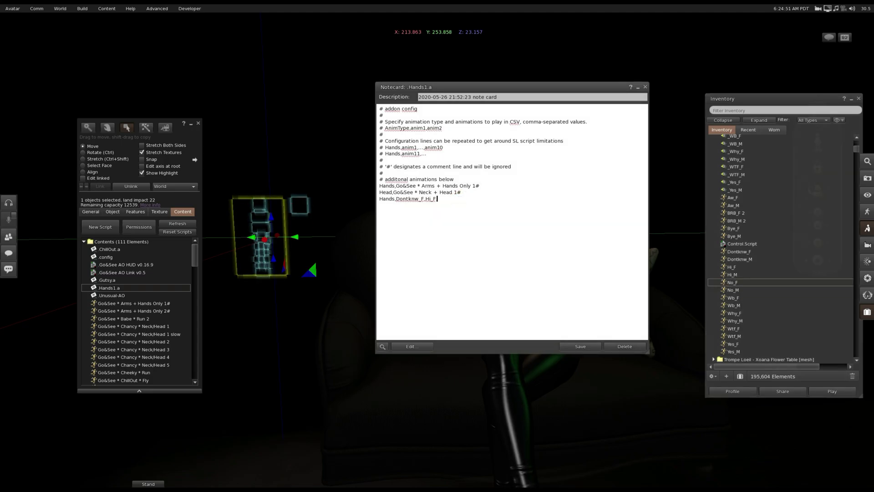
pyautogui.click(580, 346)
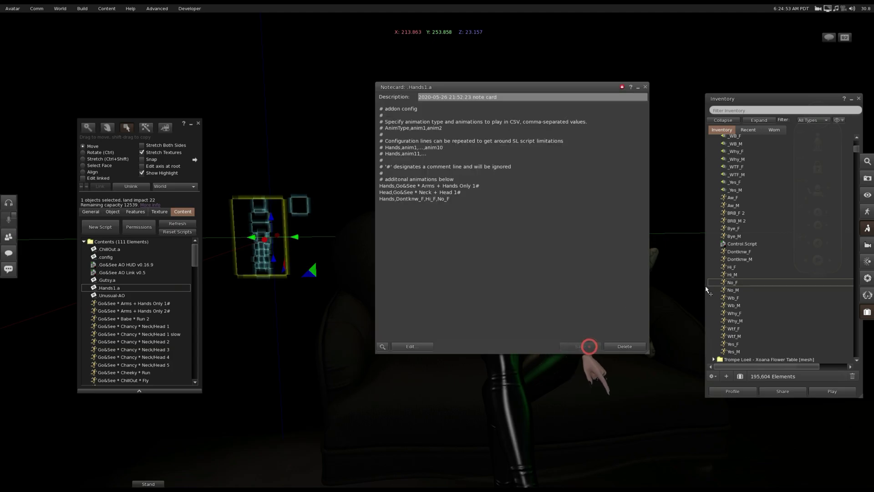
# Add the Dontknw_F, Hi_F and No_F animations together from the inventory to the AO HUD's contents.
pyautogui.click(724, 283)
pyautogui.press('ctrl')
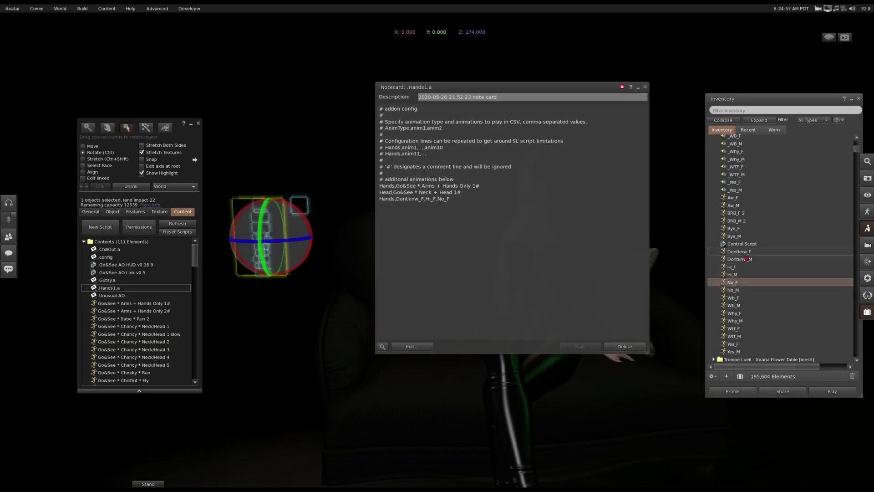
pyautogui.keyDown('ctrl'); pyautogui.click(745, 253); pyautogui.keyUp('ctrl')
pyautogui.keyDown('ctrl'); pyautogui.click(744, 270); pyautogui.keyUp('ctrl')
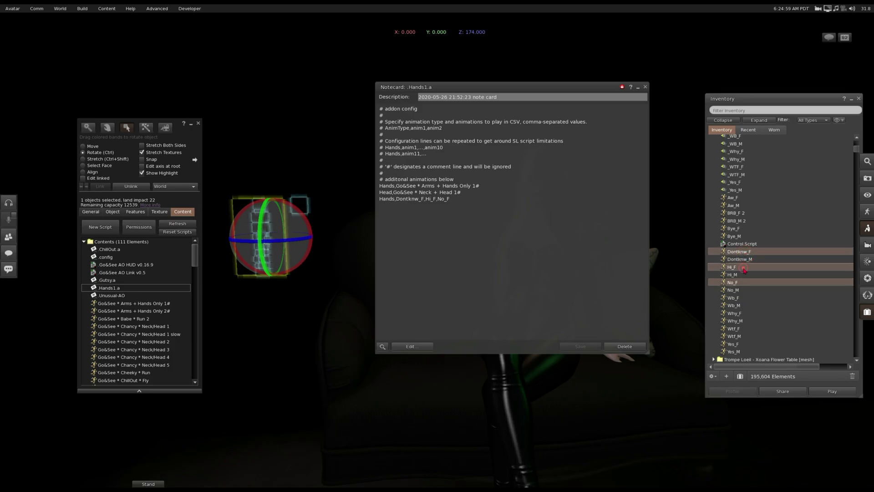
pyautogui.moveTo(739, 252); pyautogui.dragTo(157, 304)
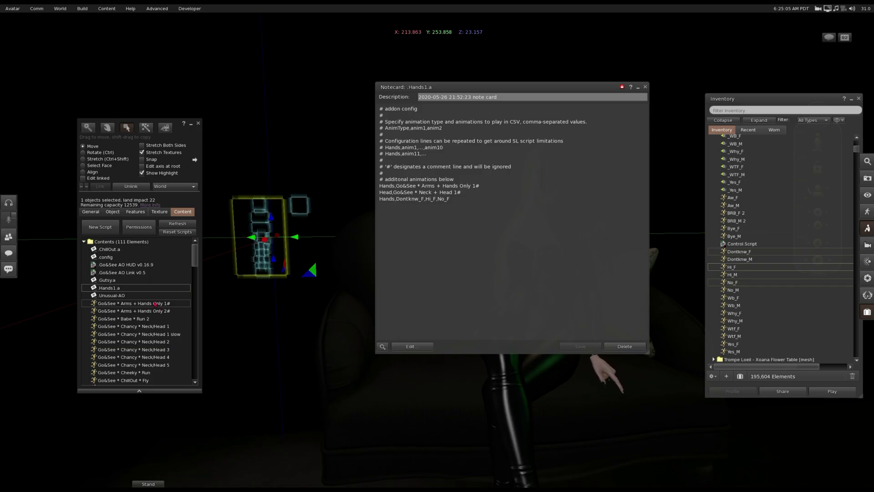
# Delete the original "Hands,Go&See * Arms + Hands Only 1#" line from the Hands1.a notecard.
pyautogui.moveTo(158, 304); pyautogui.dragTo(475, 188)
pyautogui.click(473, 192)
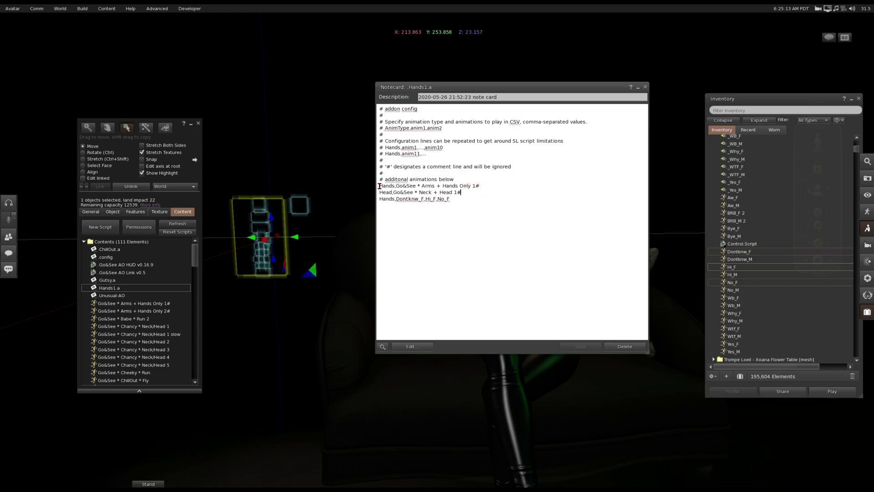
pyautogui.moveTo(378, 186); pyautogui.dragTo(503, 187)
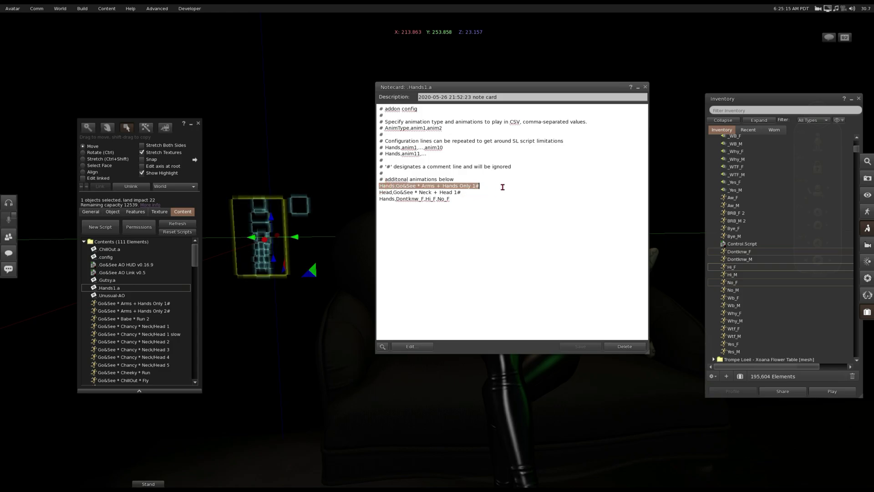
pyautogui.press('Delete')
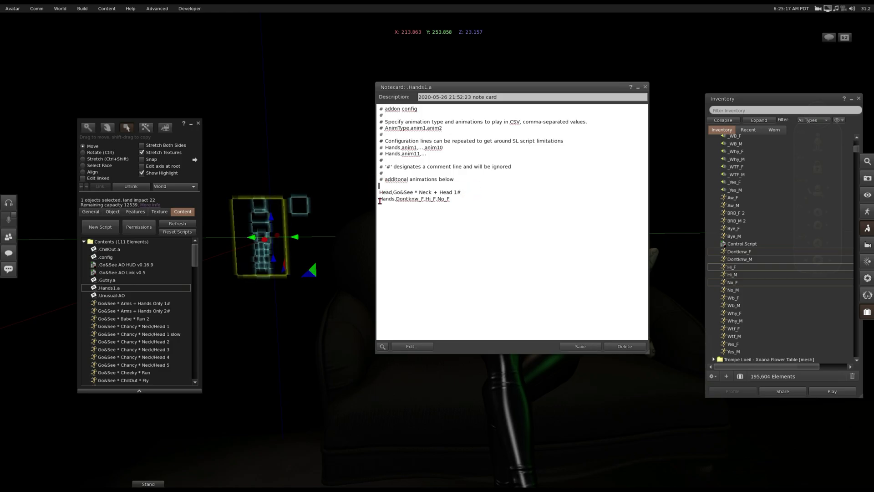
# Move the "Hands,Dontknw_F,Hi_F,No_F" line above the Head line and save the Hands1.a notecard.
pyautogui.moveTo(380, 201); pyautogui.dragTo(456, 199)
pyautogui.rightClick(448, 199)
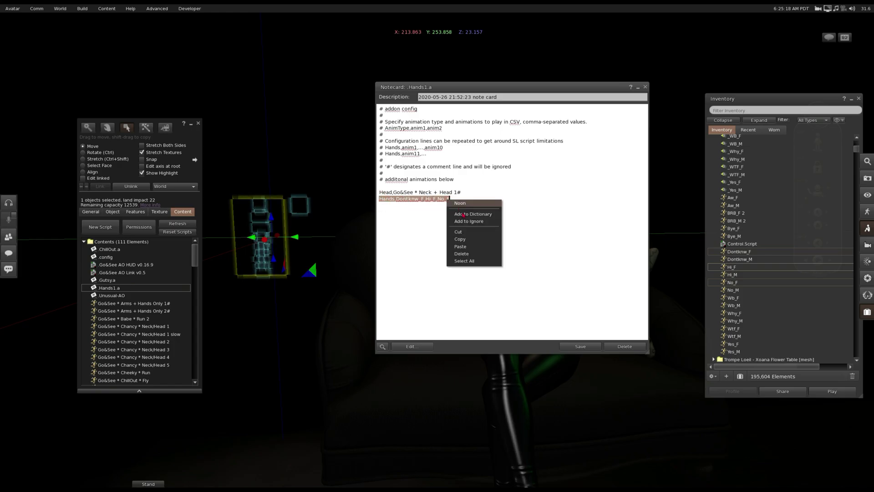
pyautogui.click(463, 240)
pyautogui.rightClick(394, 184)
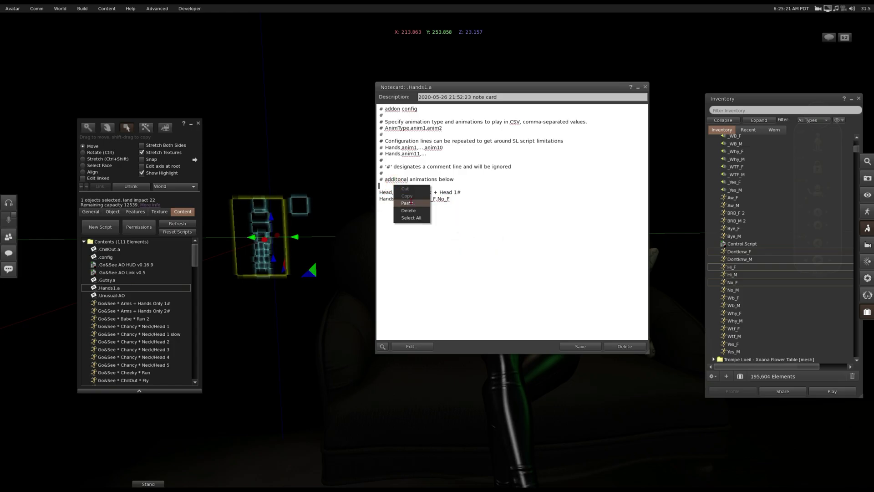
pyautogui.click(409, 205)
pyautogui.press('Delete')
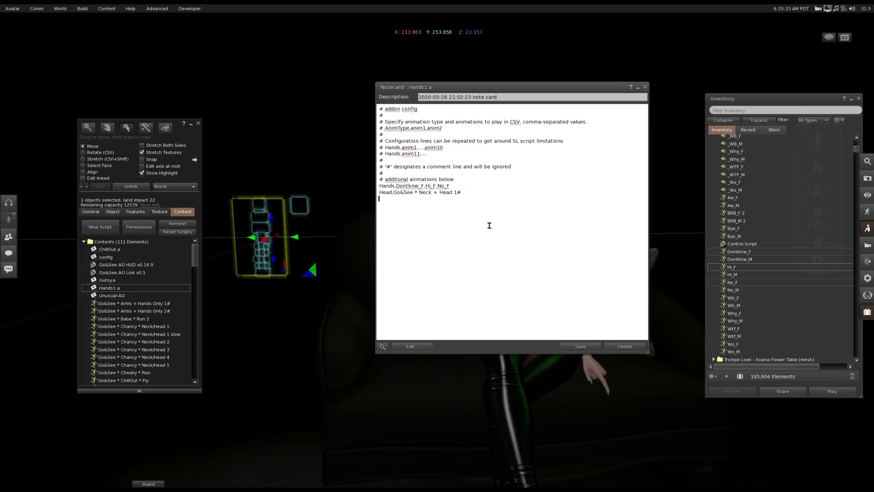
pyautogui.click(579, 347)
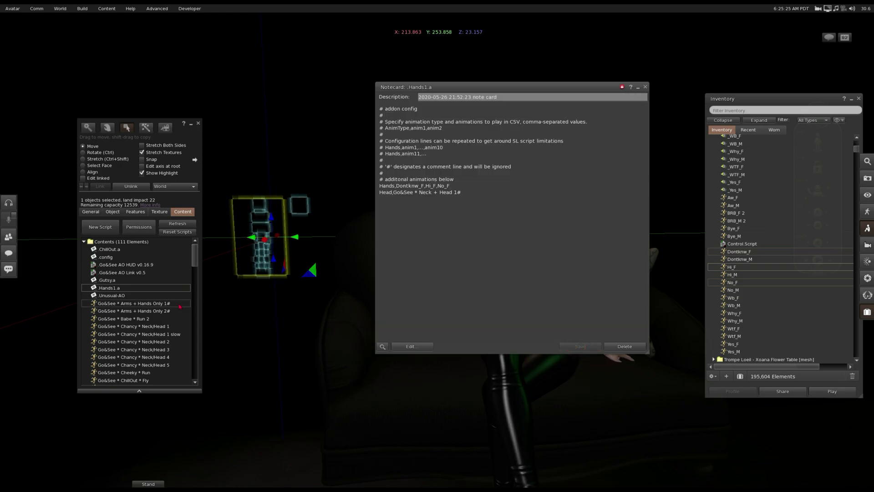
# Close the notecard and the inventory, and detach the AO HUD the avatar is wearing.
pyautogui.click(645, 87)
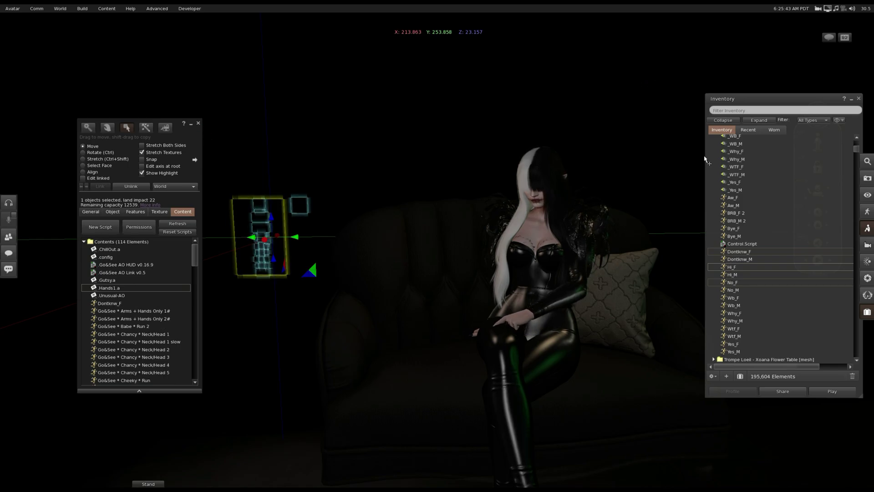
pyautogui.click(858, 98)
pyautogui.click(818, 168)
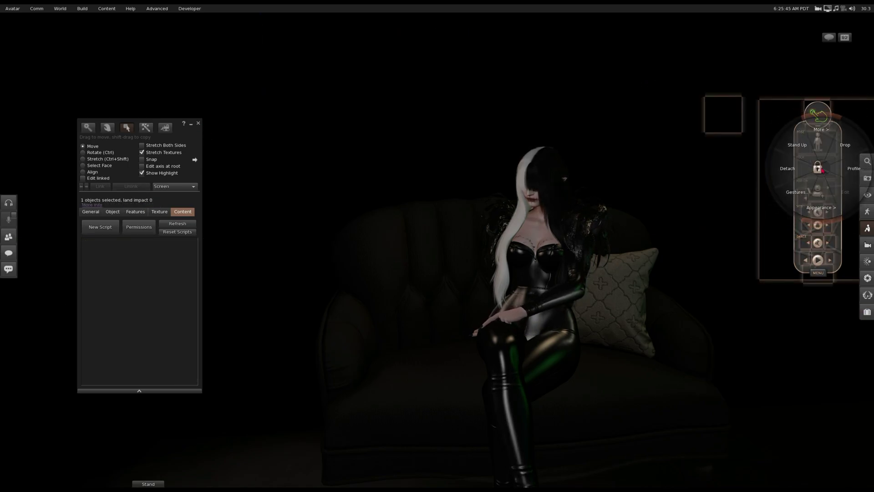
# Reset all scripts in the rezzed Go&See AO HUD and close the reset progress report.
pyautogui.click(259, 223)
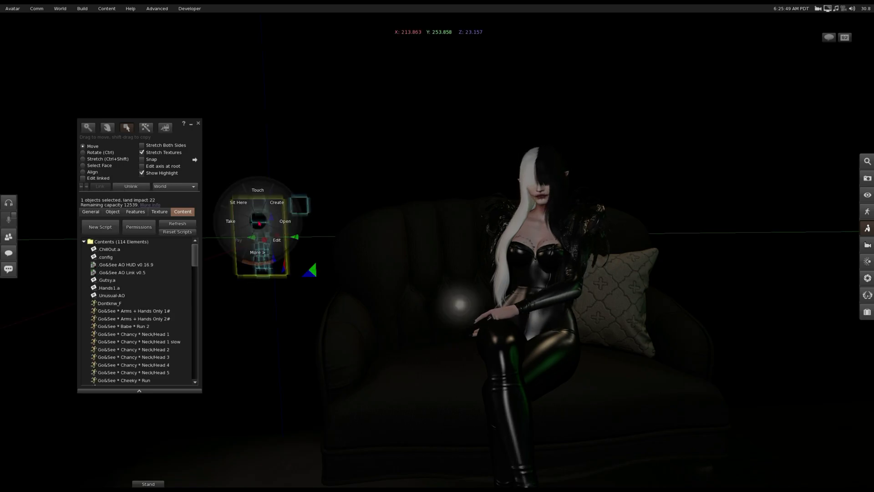
pyautogui.click(178, 232)
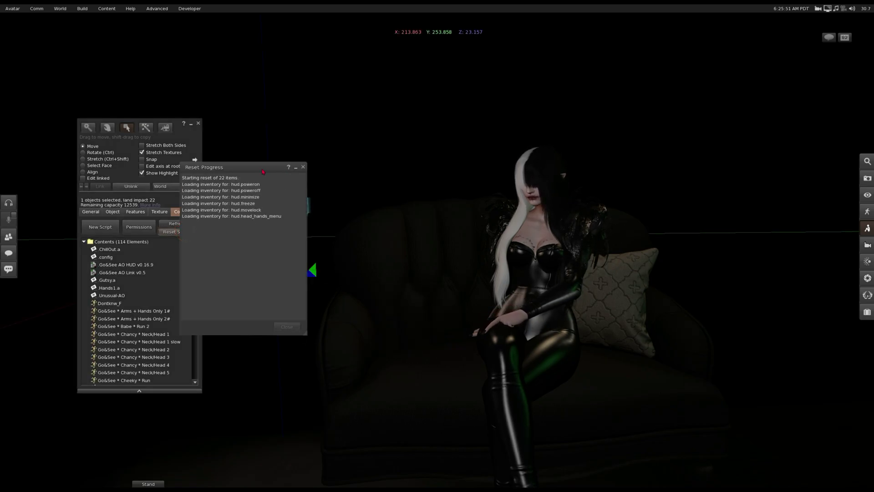
pyautogui.moveTo(263, 172); pyautogui.dragTo(378, 158)
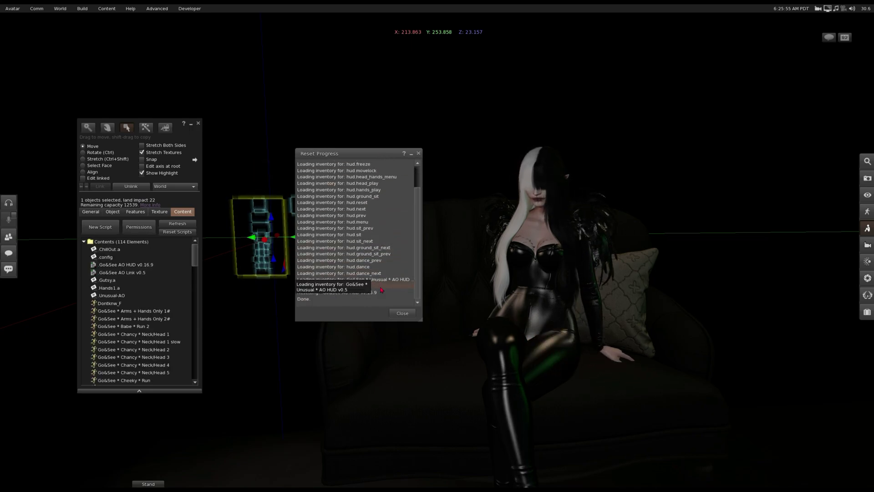
pyautogui.click(418, 153)
# Open and dismiss the system notification from the Go&See * Unusual * AO HUD v0.5, and close the notifications.
pyautogui.click(845, 37)
pyautogui.click(719, 63)
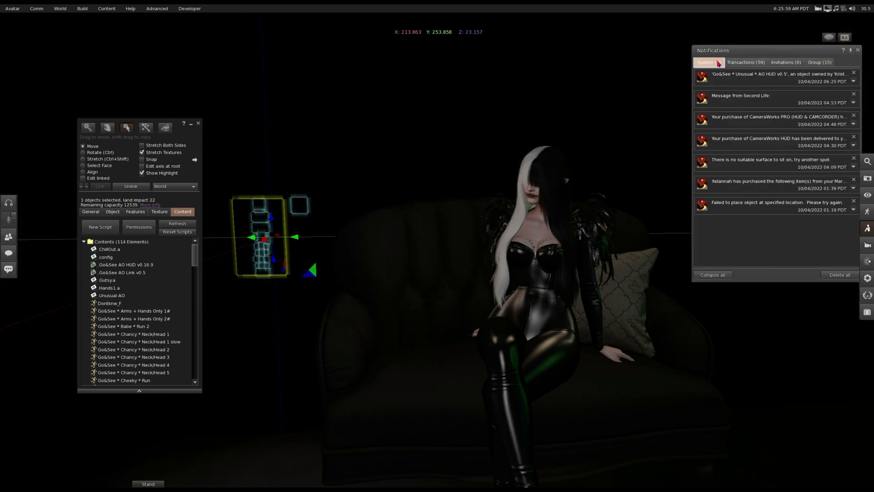
pyautogui.click(774, 78)
pyautogui.click(623, 139)
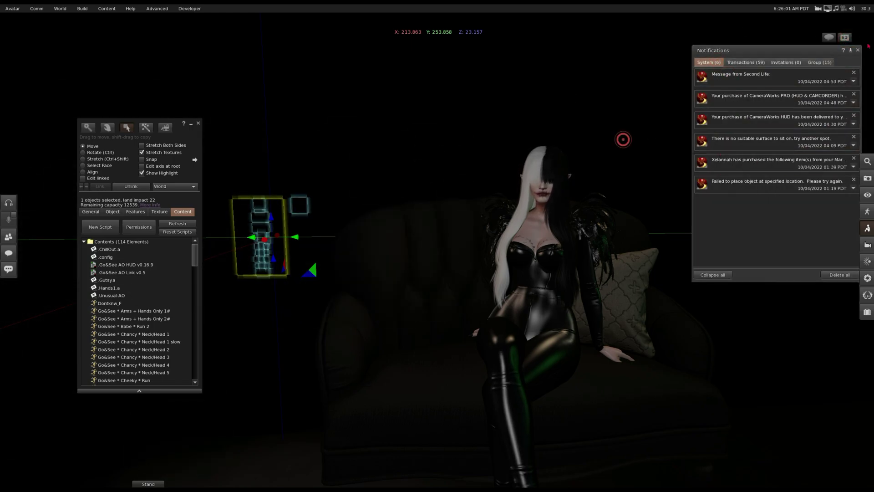
pyautogui.click(858, 50)
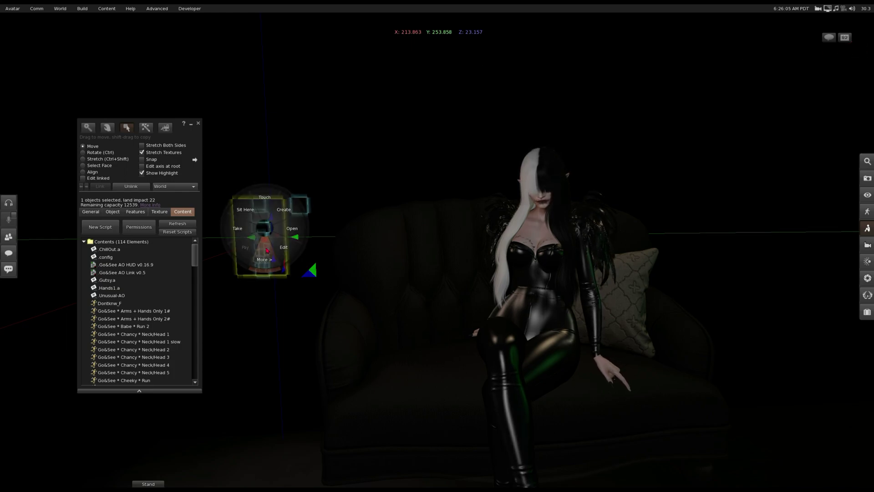
# Take the edited AO HUD back into the inventory, open the inventory and stand the avatar up.
pyautogui.click(200, 129)
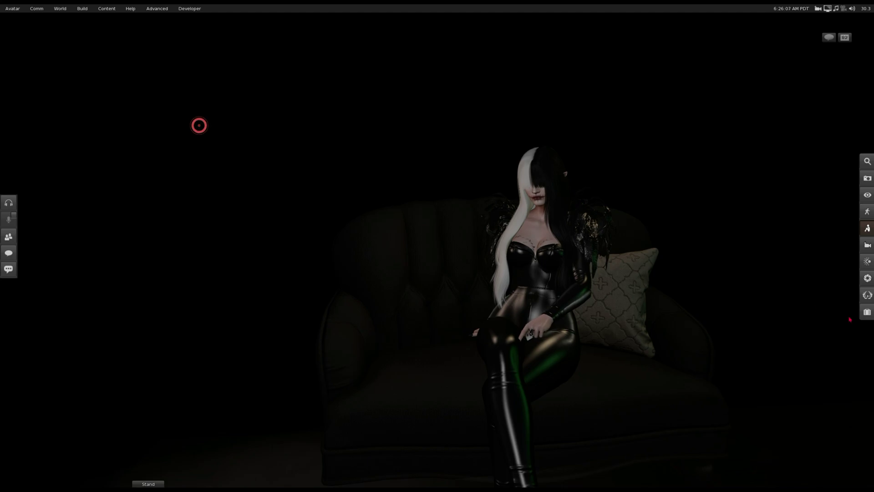
pyautogui.click(867, 312)
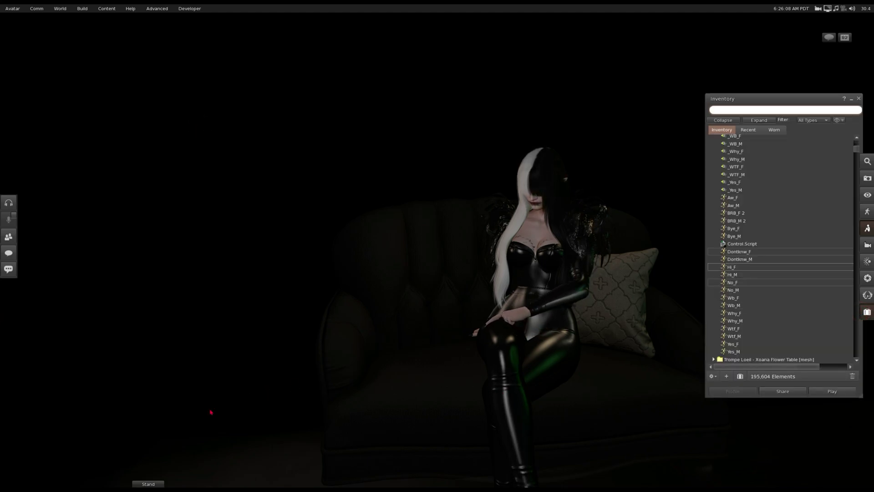
pyautogui.click(152, 484)
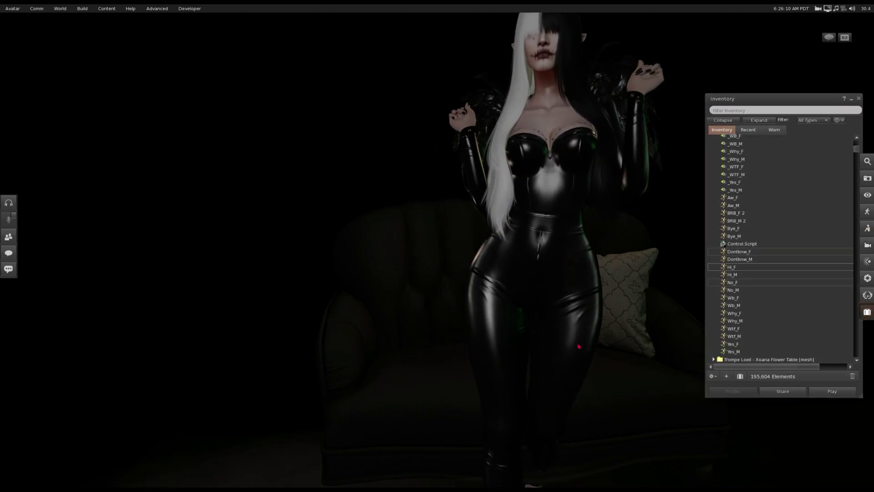
# Attach the Go&See * Unusual * AO HUD v0.5 from the recent inventory items, and minimize the inventory.
pyautogui.click(748, 130)
pyautogui.rightClick(750, 154)
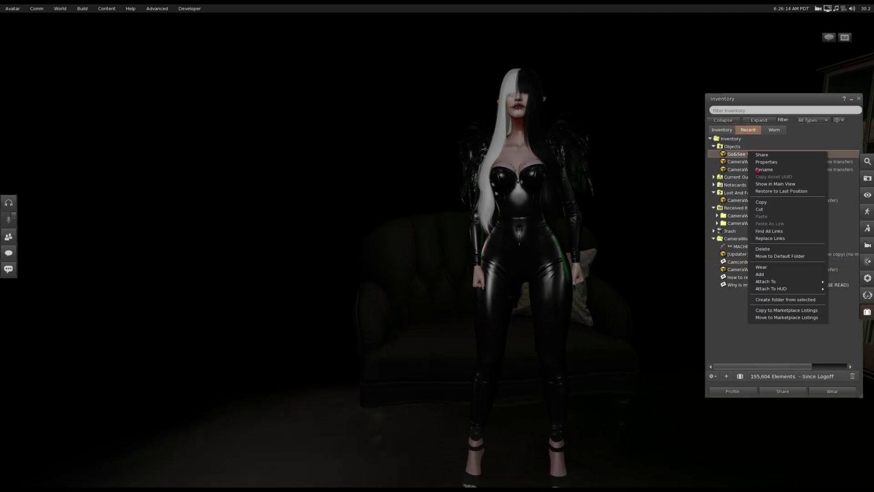
pyautogui.click(768, 269)
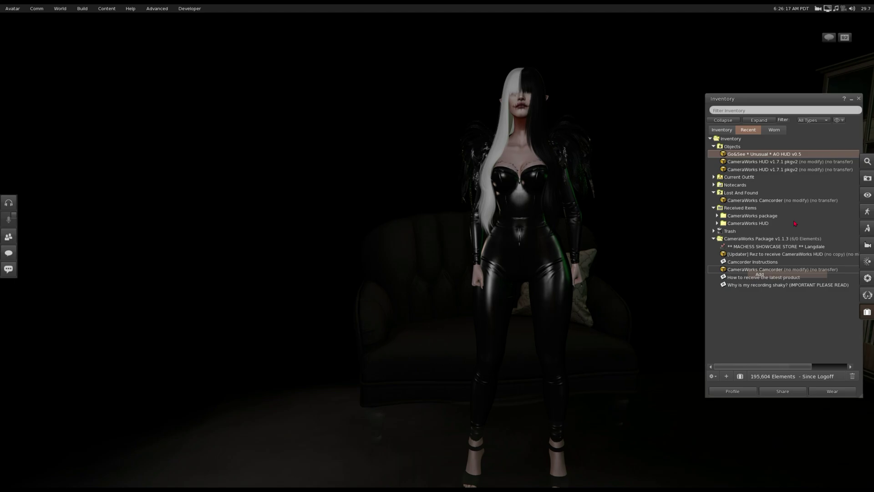
pyautogui.click(852, 99)
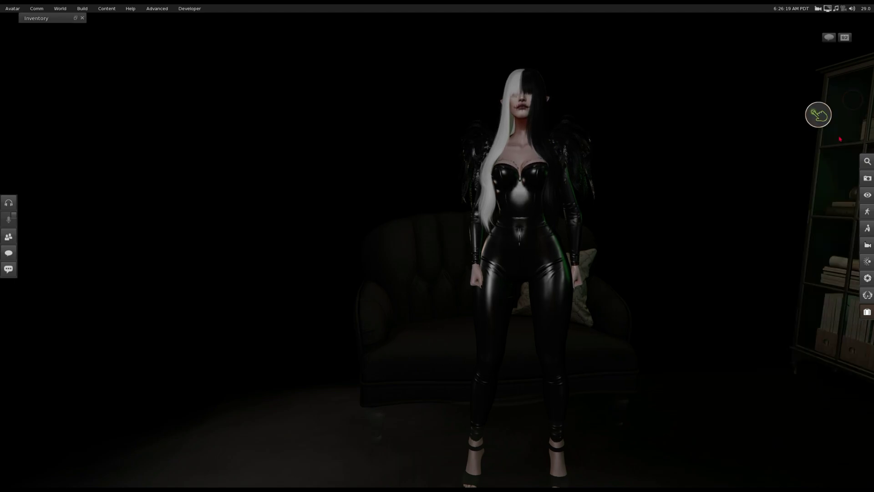
# Expand the worn AO HUD and choose a configuration through Configs in its main menu.
pyautogui.click(819, 114)
pyautogui.click(818, 273)
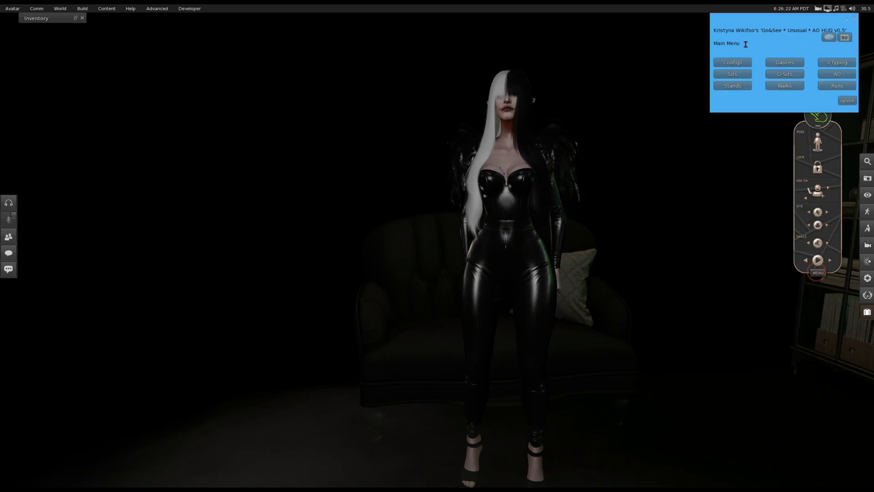
pyautogui.click(731, 63)
pyautogui.click(770, 64)
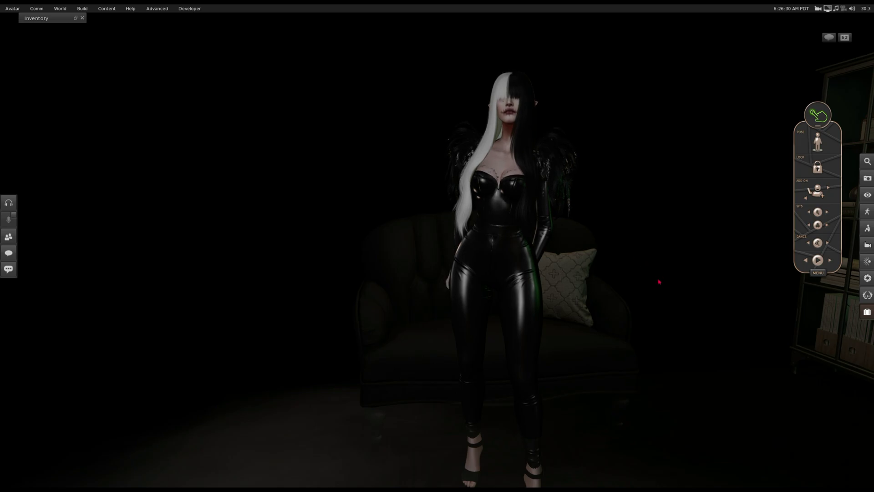
# Choose the AO option from the HUD's main menu.
pyautogui.click(819, 273)
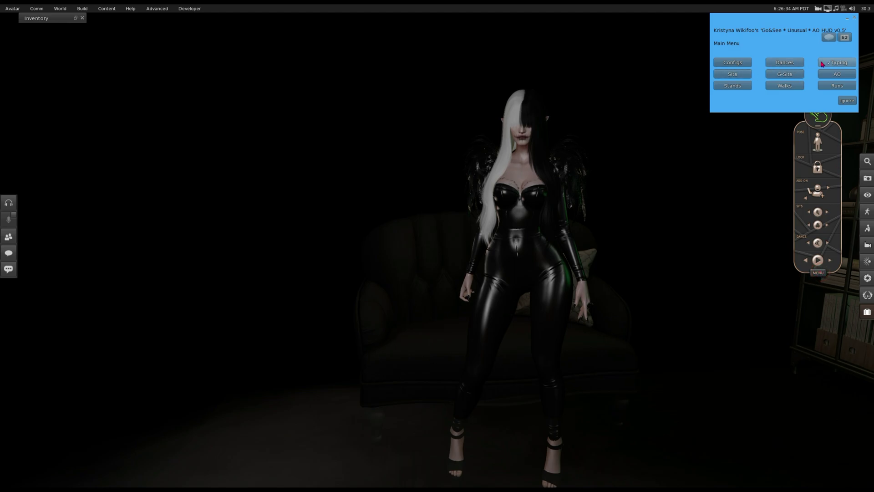
pyautogui.click(836, 74)
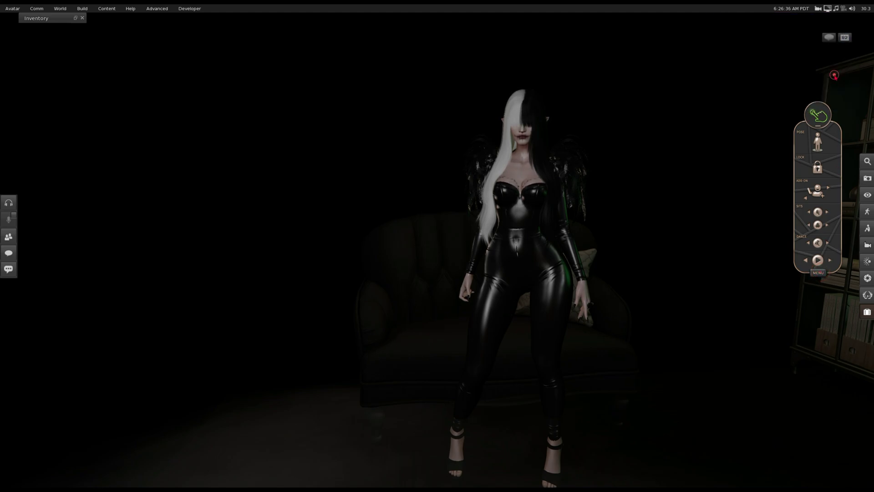
pyautogui.click(835, 76)
pyautogui.click(834, 75)
pyautogui.click(834, 75)
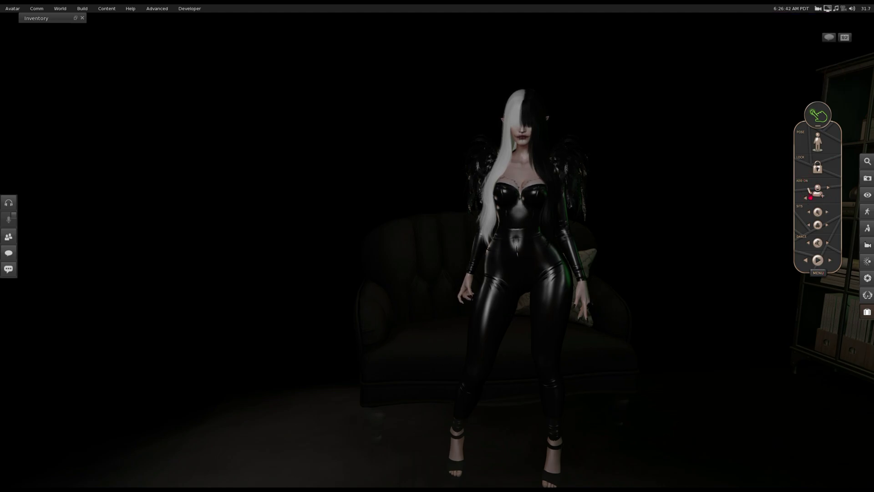
# Load the Hands1.a configuration in the HUD's Head & Hands settings.
pyautogui.click(817, 191)
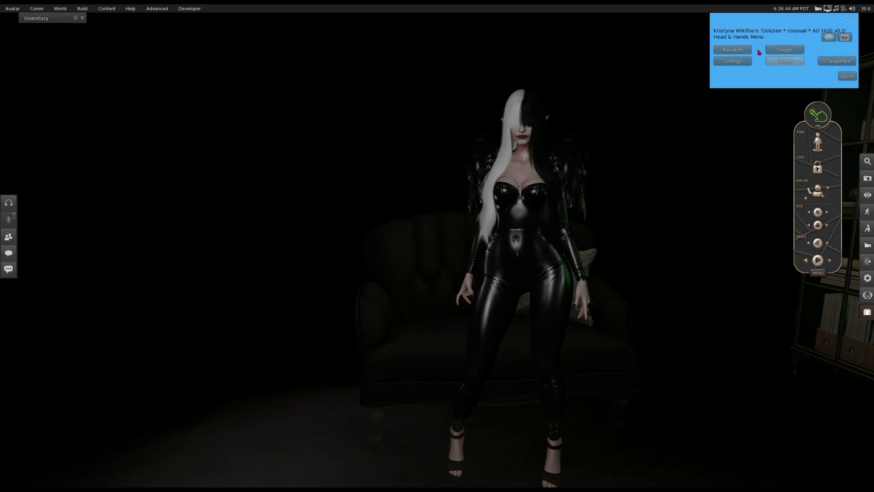
pyautogui.click(729, 63)
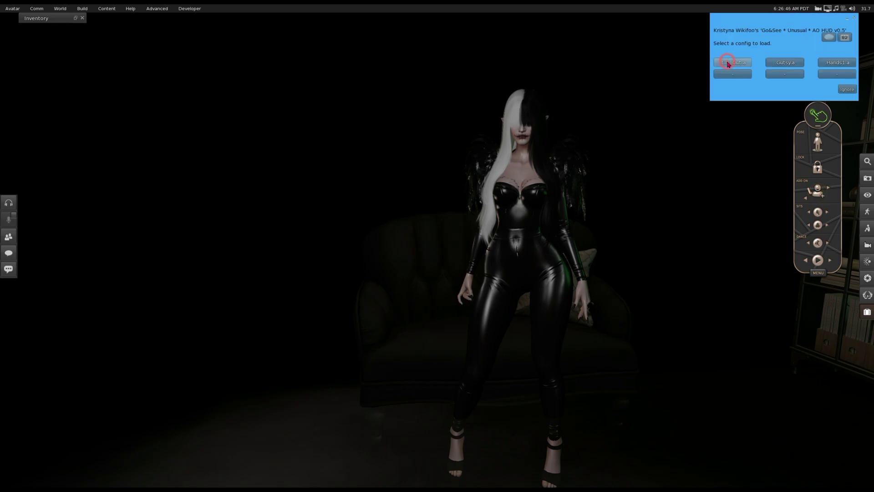
pyautogui.click(842, 62)
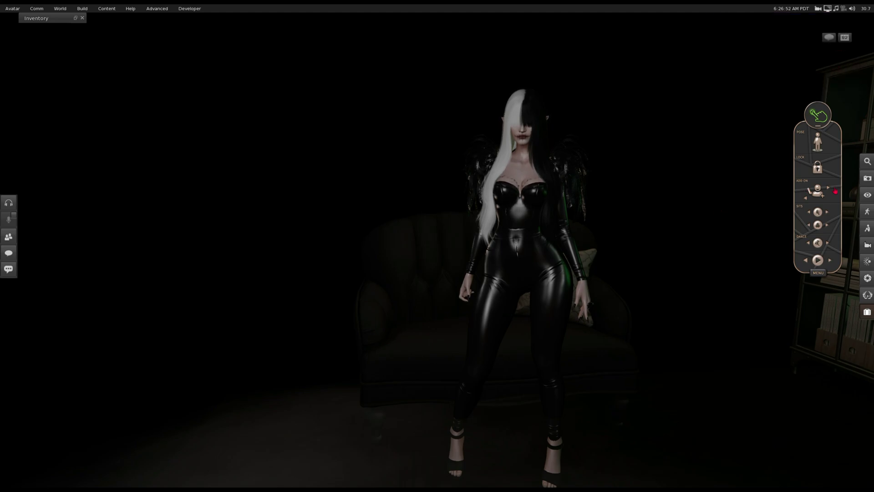
# Check the HUD's configuration loading messages in the nearby chat, and minimize the conversations window.
pyautogui.click(8, 253)
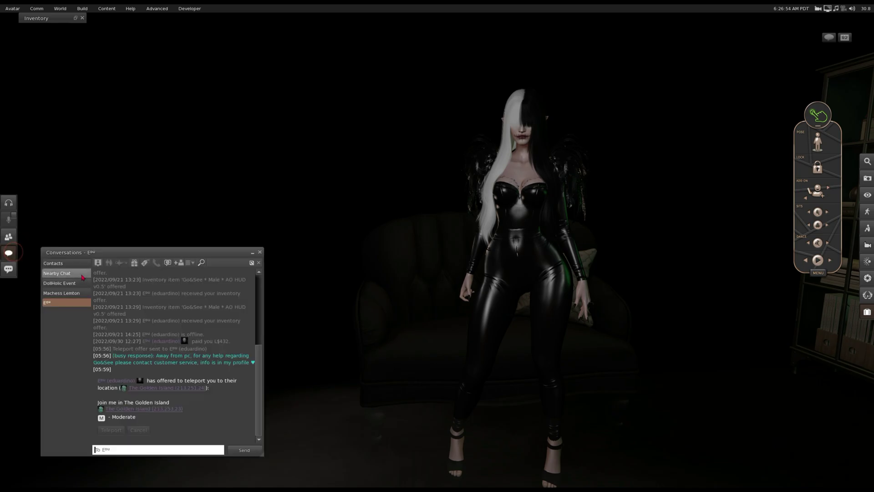
pyautogui.click(225, 450)
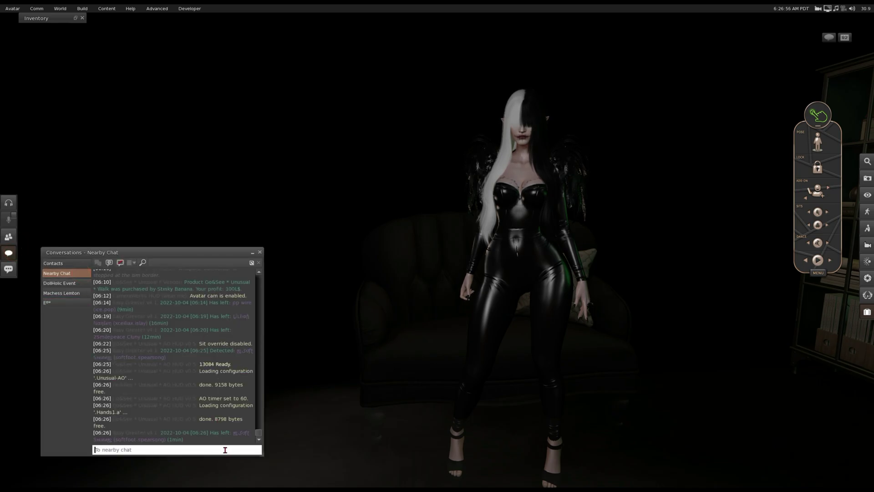
pyautogui.click(253, 253)
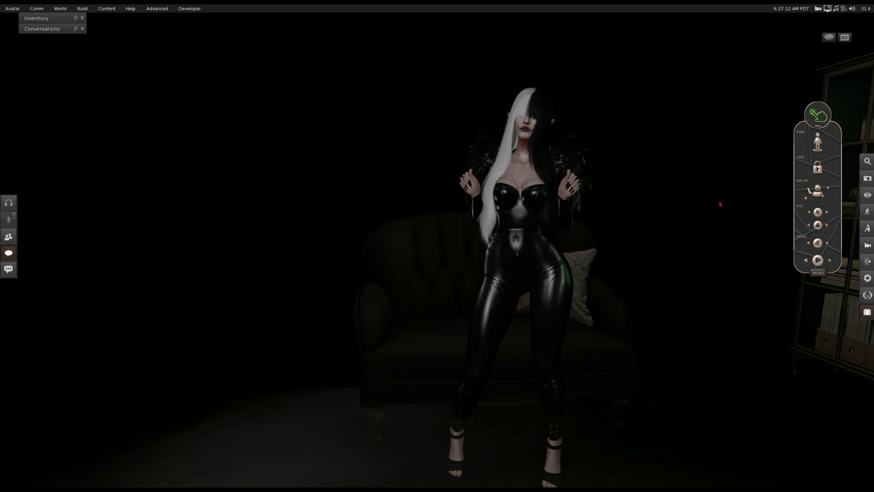
# Set the HUD's general AO timer to 30.
pyautogui.click(817, 272)
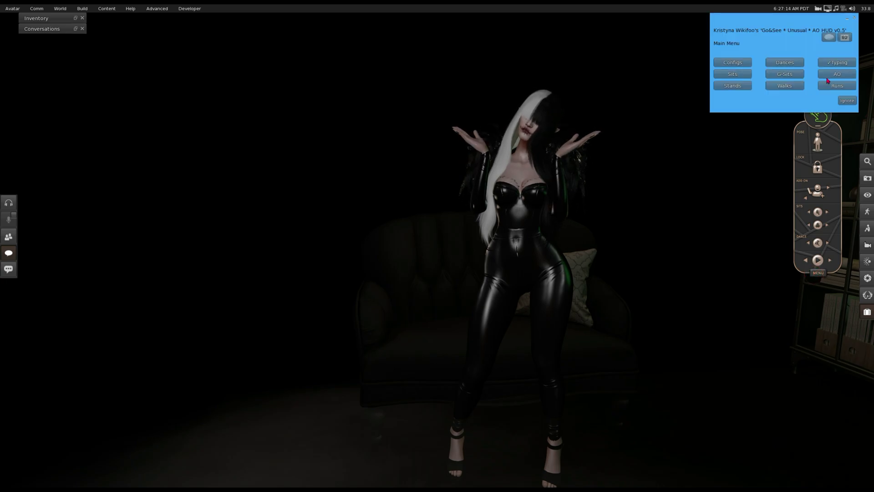
pyautogui.click(827, 78)
pyautogui.click(785, 74)
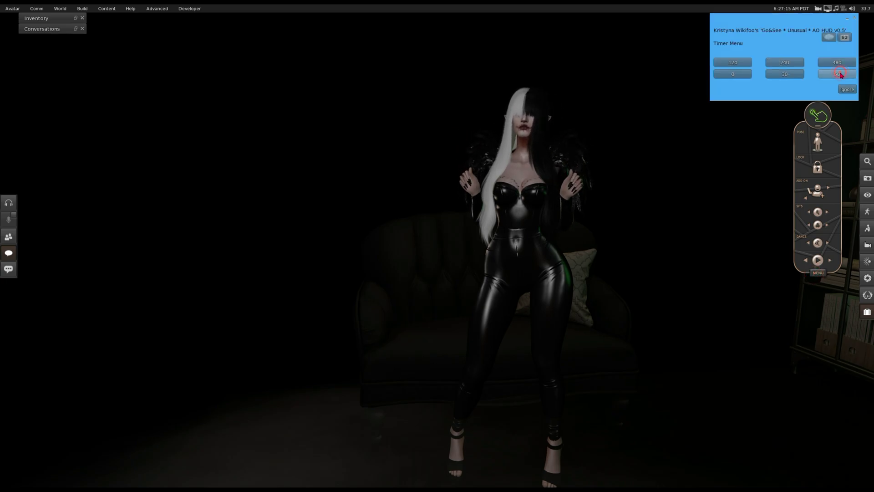
pyautogui.click(776, 74)
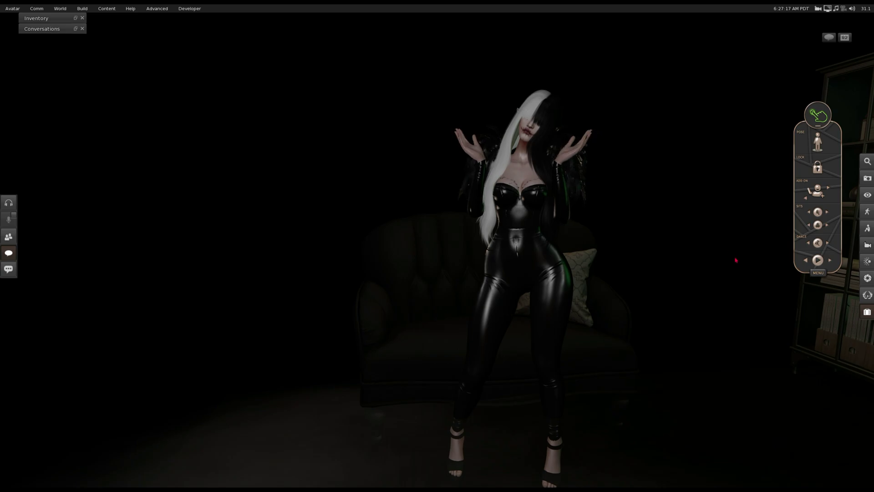
# Dismiss the HUD's main dialog and set the separate Head and Hands timer to 30.
pyautogui.click(816, 274)
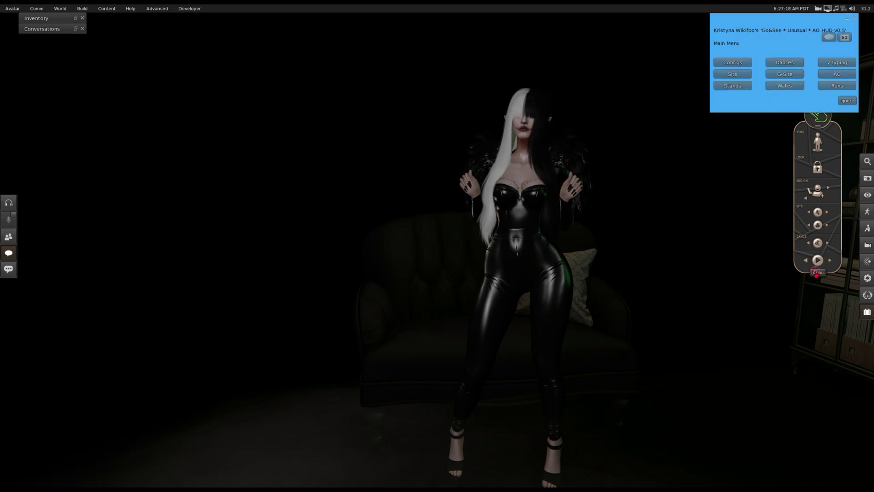
pyautogui.click(841, 101)
pyautogui.click(818, 190)
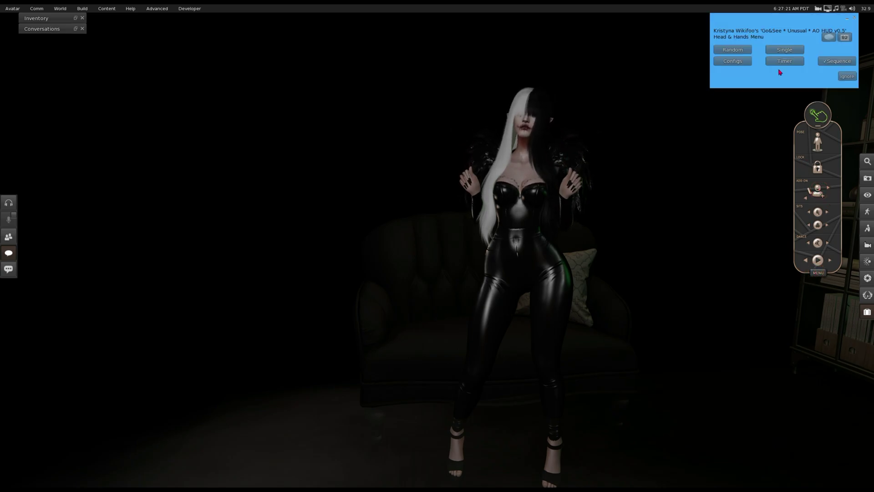
pyautogui.click(783, 63)
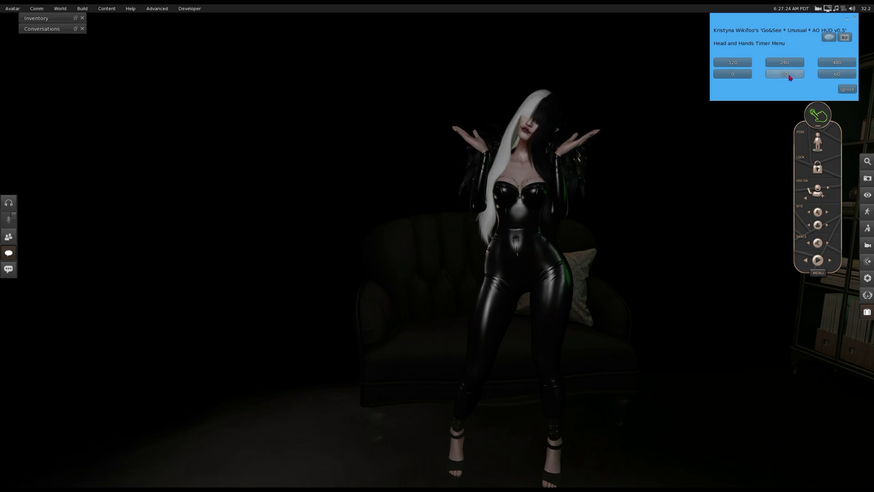
pyautogui.click(789, 76)
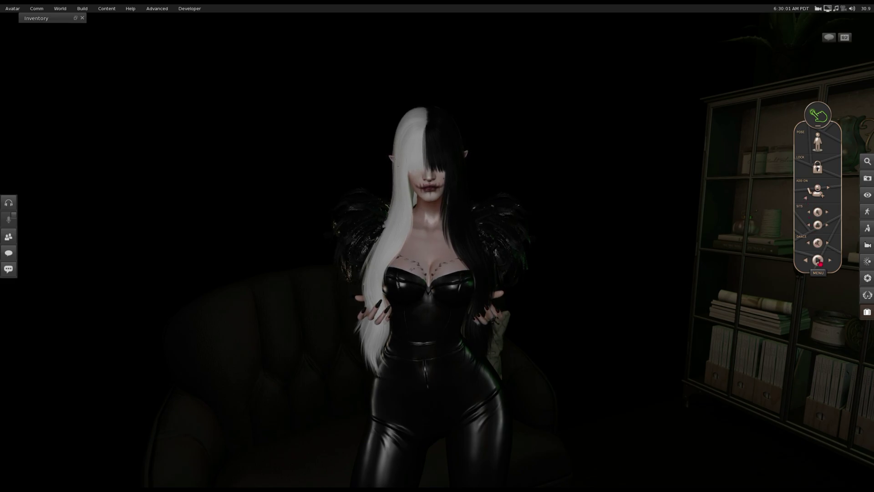
pyautogui.scroll(-3, 437, 245)
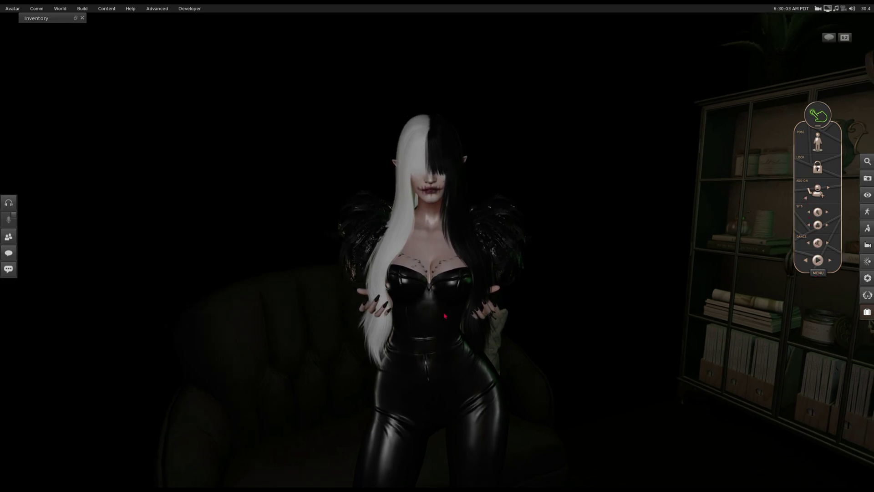